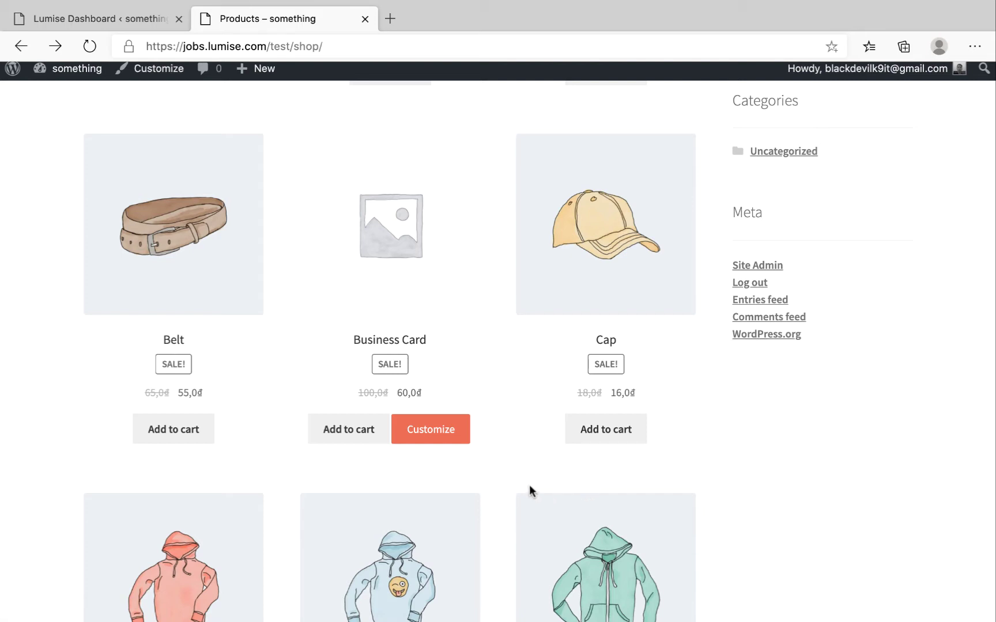
- Open the Business Card in the designer and add the winged-lion clipart near the top
{"action": "left_click", "coordinate": [449, 433]}
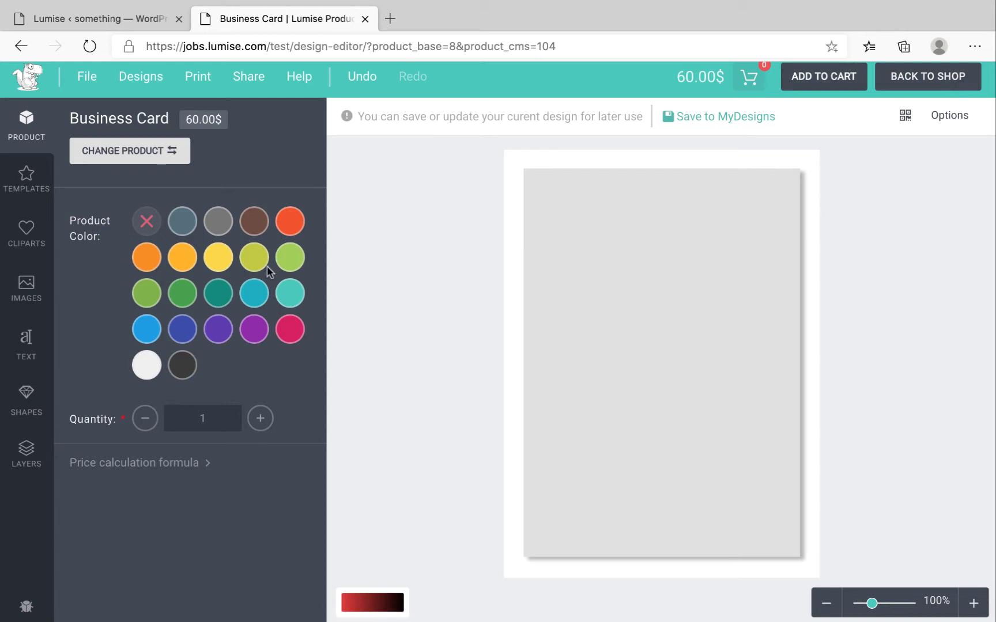
{"action": "left_click", "coordinate": [29, 249]}
{"action": "scroll", "coordinate": [156, 358], "scroll_direction": "down", "scroll_amount": 1}
{"action": "mouse_move", "coordinate": [155, 364]}
{"action": "left_click", "coordinate": [134, 318]}
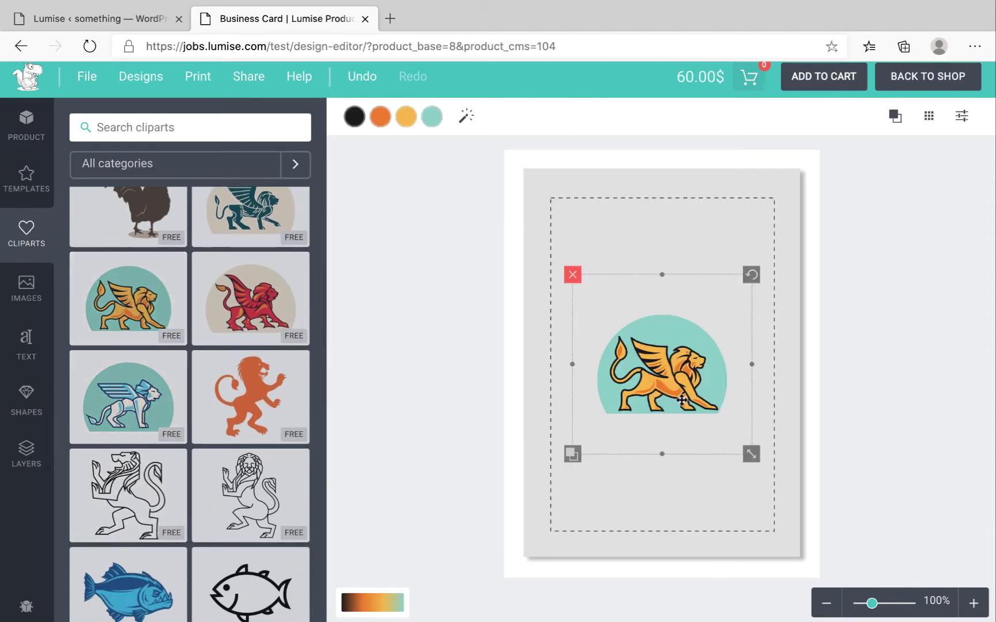
{"action": "left_click_drag", "start_coordinate": [679, 380], "coordinate": [679, 340]}
- Add an Alex Brush text line and place it beneath the lion
{"action": "left_click", "coordinate": [26, 345]}
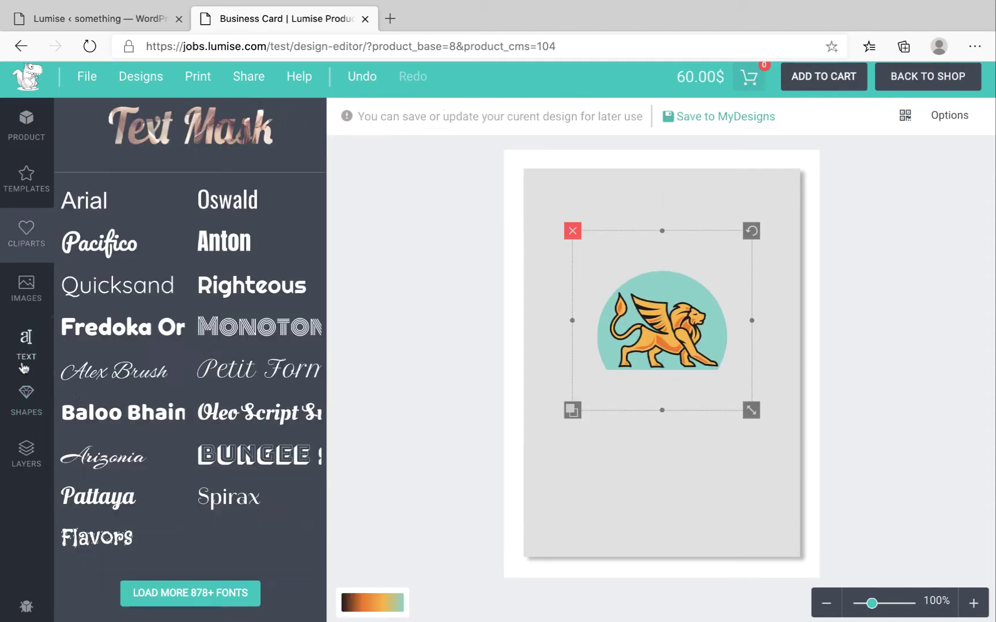
{"action": "left_click", "coordinate": [133, 374]}
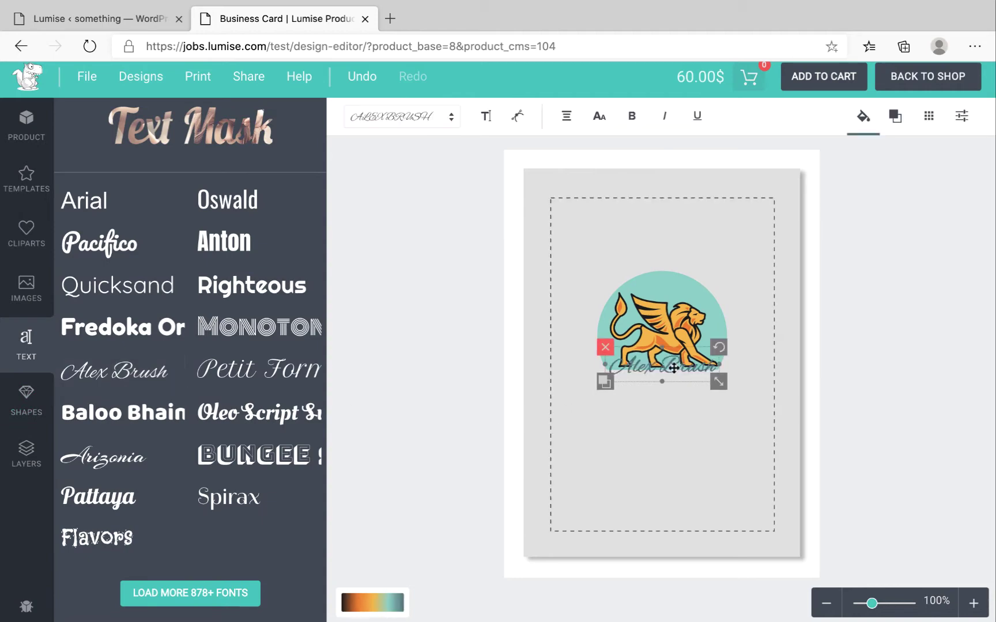
{"action": "left_click_drag", "start_coordinate": [672, 370], "coordinate": [672, 421]}
- Add a black scalloped circle badge and place it below the text
{"action": "left_click", "coordinate": [42, 398]}
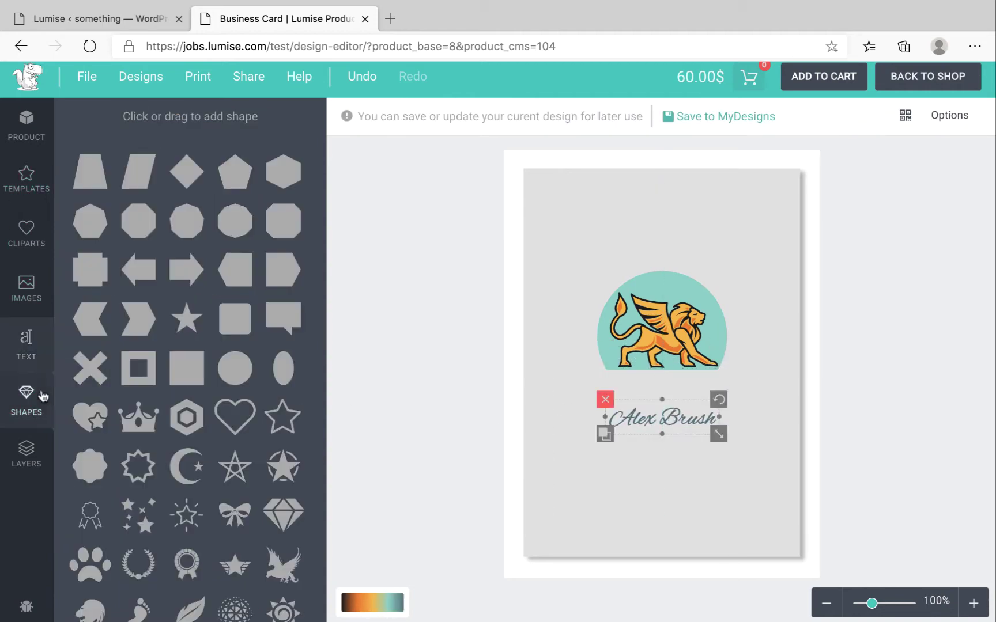
{"action": "left_click", "coordinate": [90, 466]}
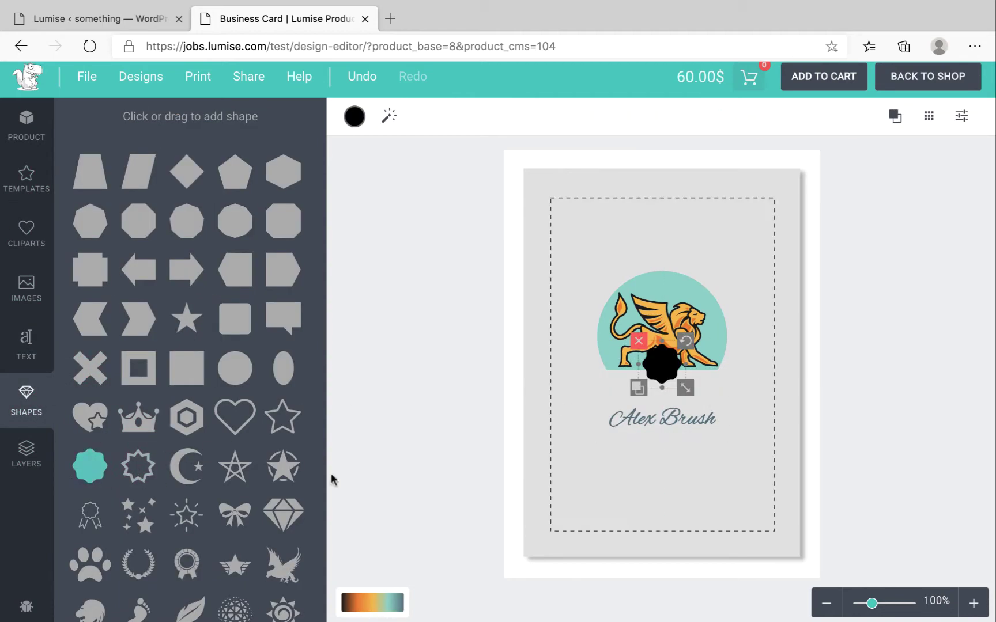
{"action": "mouse_move", "coordinate": [663, 362]}
{"action": "left_mouse_down"}
{"action": "mouse_move", "coordinate": [673, 364]}
{"action": "mouse_move", "coordinate": [673, 468]}
{"action": "left_mouse_up"}
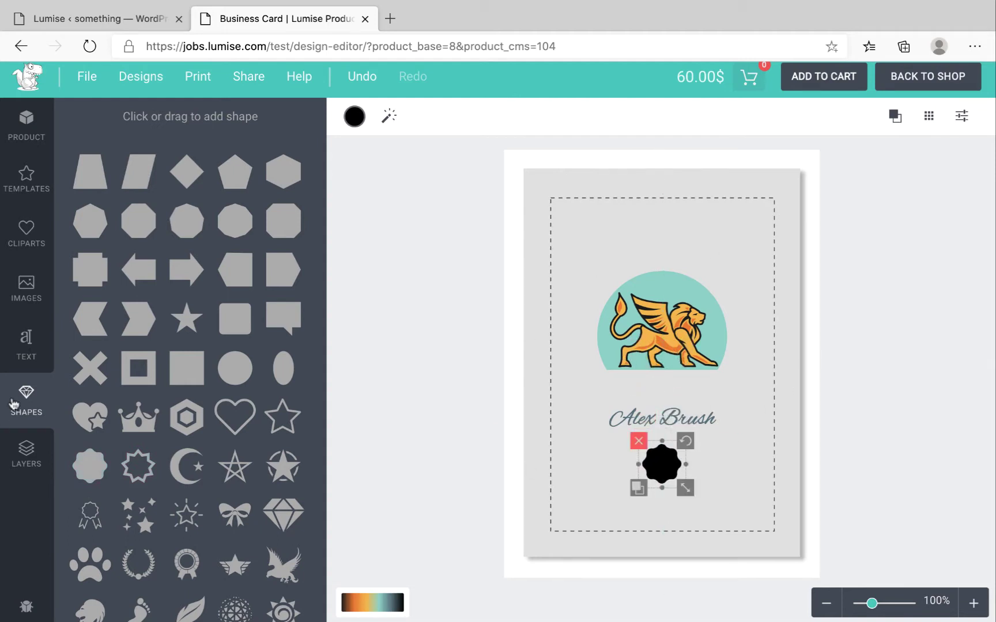
- Select the lion, the badge and the text in turn, ending with the Alex Brush text selected
{"action": "left_click", "coordinate": [26, 288]}
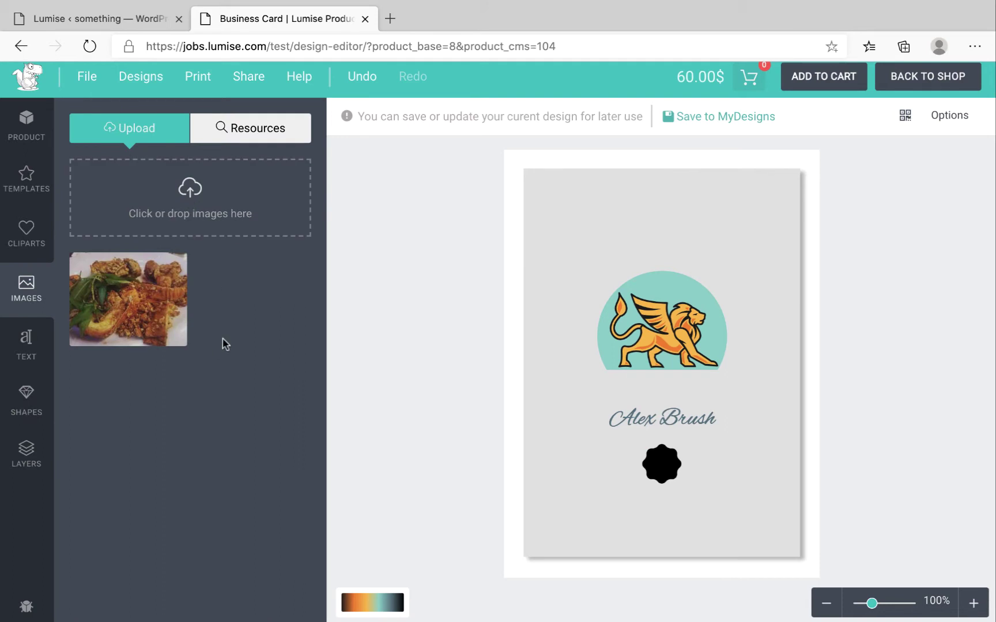
{"action": "left_click", "coordinate": [648, 339]}
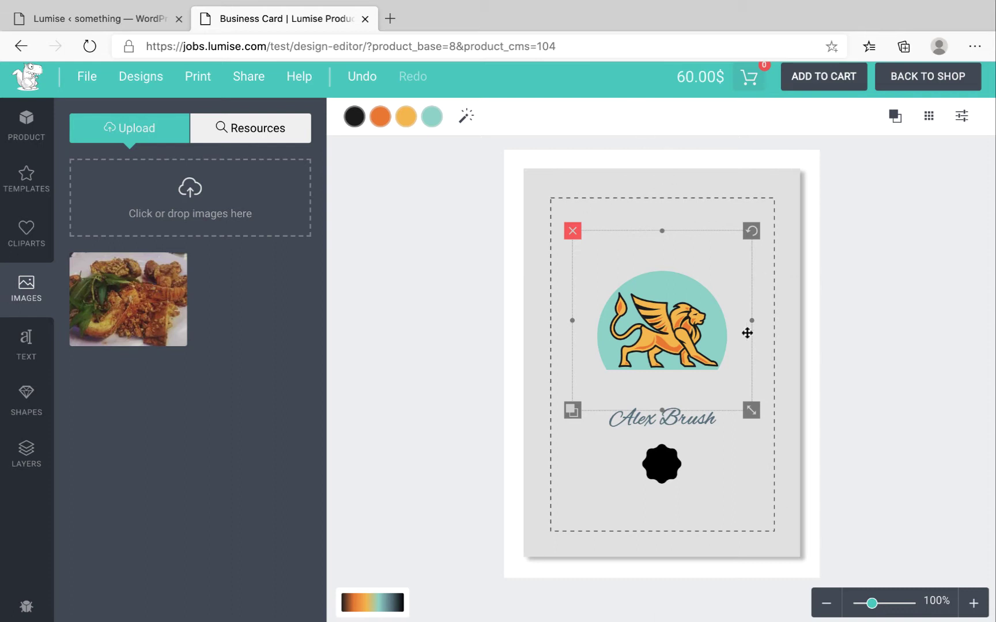
{"action": "left_click", "coordinate": [674, 470]}
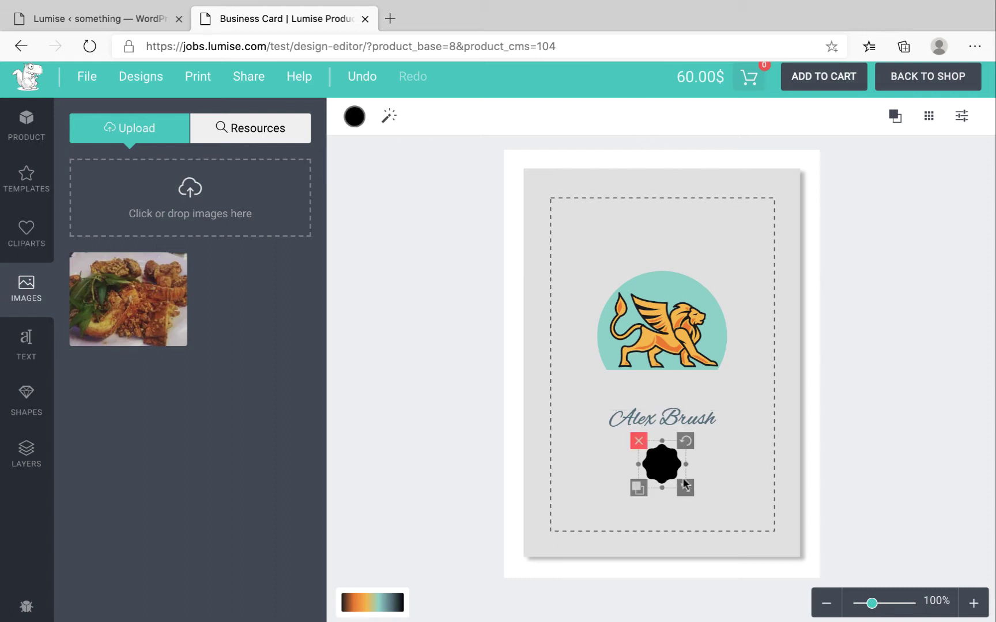
{"action": "left_click", "coordinate": [679, 428]}
{"action": "left_click", "coordinate": [668, 473]}
{"action": "left_click", "coordinate": [667, 429]}
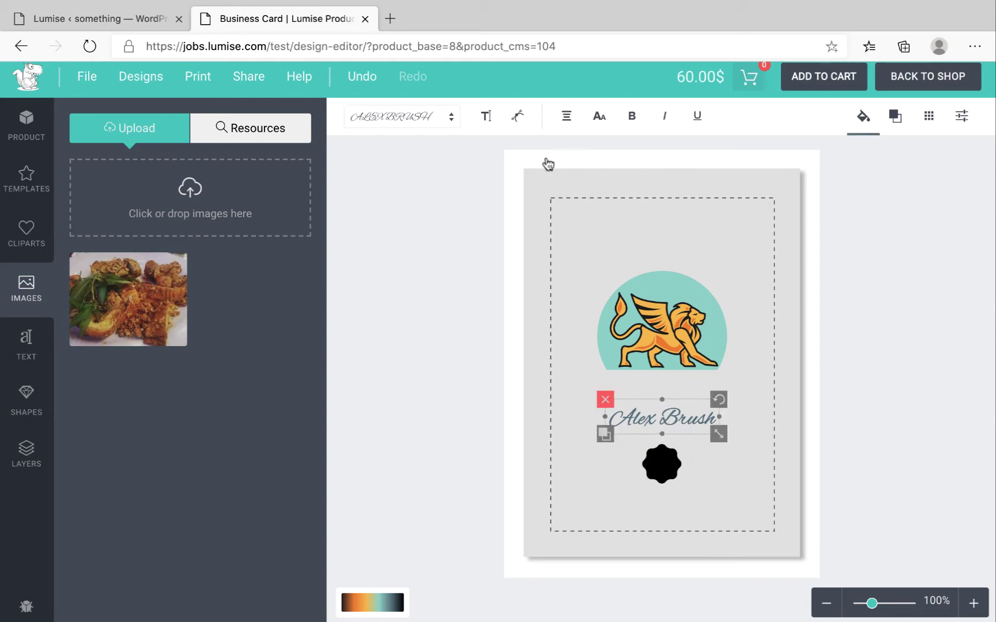
- Browse the font family list, with Alex Brush still checked
{"action": "left_click", "coordinate": [403, 120]}
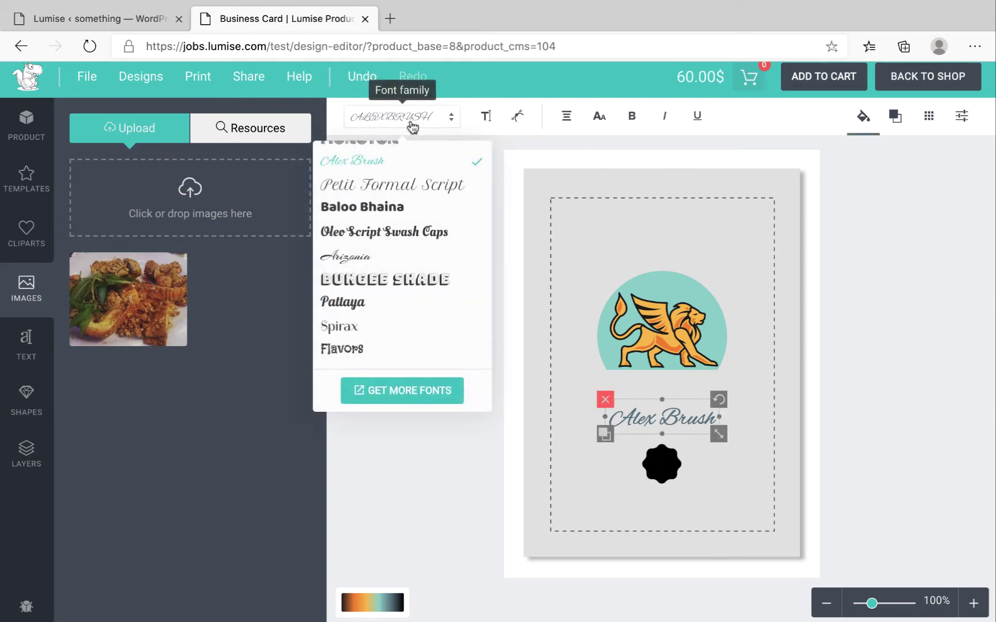
{"action": "scroll", "coordinate": [423, 238], "scroll_direction": "up", "scroll_amount": 1}
{"action": "scroll", "coordinate": [425, 231], "scroll_direction": "up", "scroll_amount": 2}
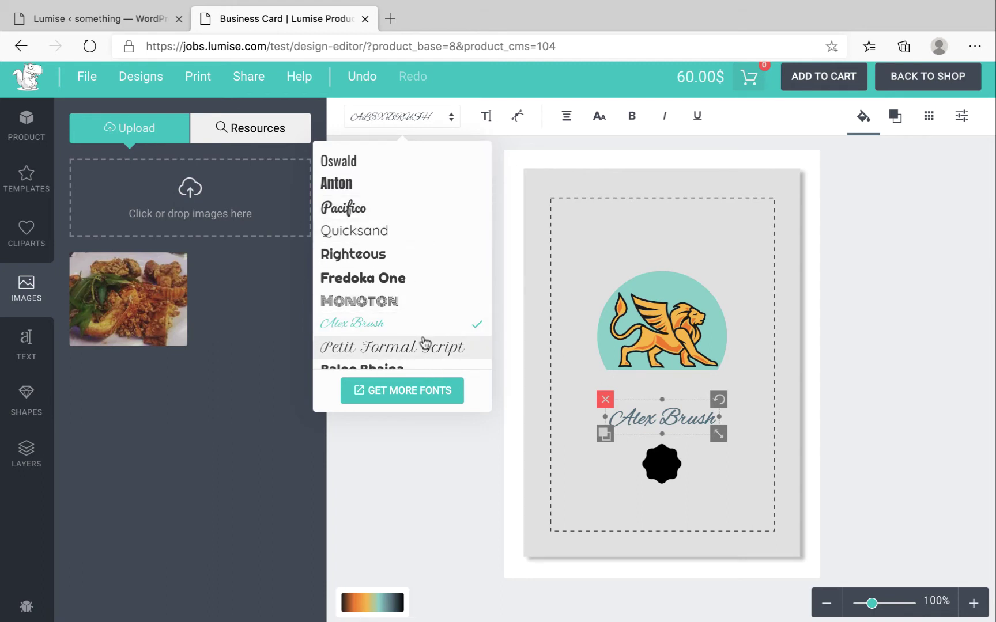
{"action": "scroll", "coordinate": [427, 353], "scroll_direction": "down", "scroll_amount": 3}
{"action": "scroll", "coordinate": [441, 326], "scroll_direction": "up", "scroll_amount": 3}
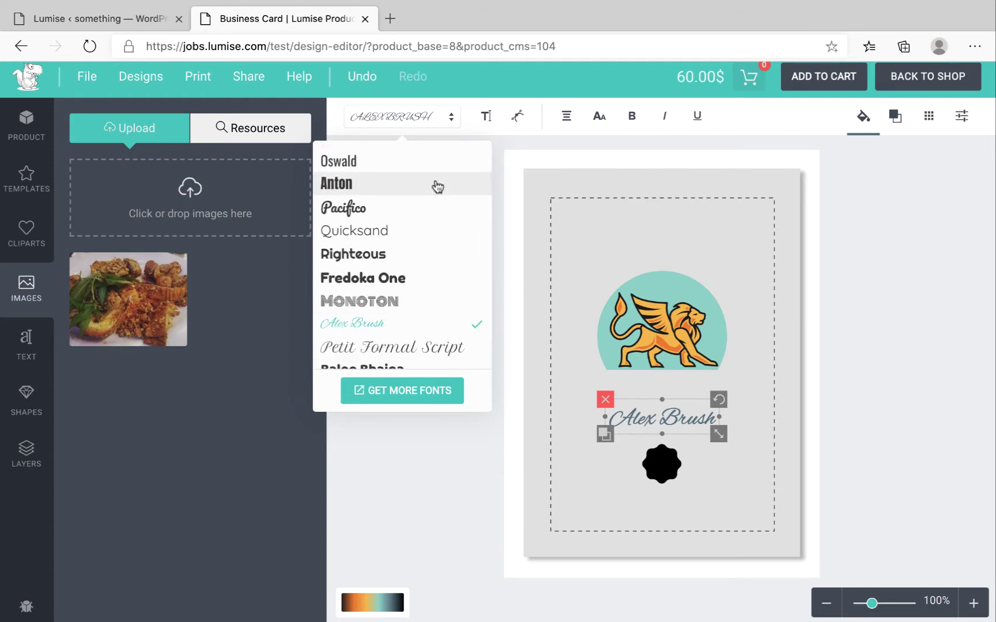
- Replace the text with a name plus 'From Lumise', at 33px size and letter spacing 24
{"action": "left_click", "coordinate": [485, 117]}
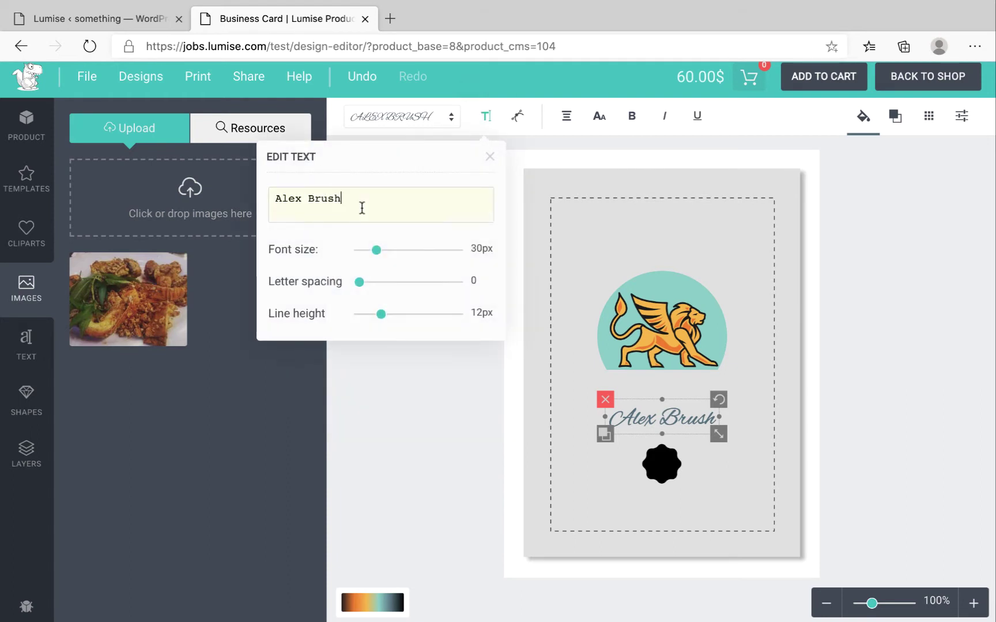
{"action": "key", "text": "BackSpace"}
{"action": "key", "text": "BackSpace"}
{"action": "key", "text": "BackSpace"}
{"action": "key", "text": "BackSpace"}
{"action": "key", "text": "BackSpace"}
{"action": "key", "text": "BackSpace"}
{"action": "key", "text": "BackSpace"}
{"action": "key", "text": "BackSpace"}
{"action": "key", "text": "BackSpace"}
{"action": "key", "text": "BackSpace"}
{"action": "type", "text": "Tommy From Lumi"}
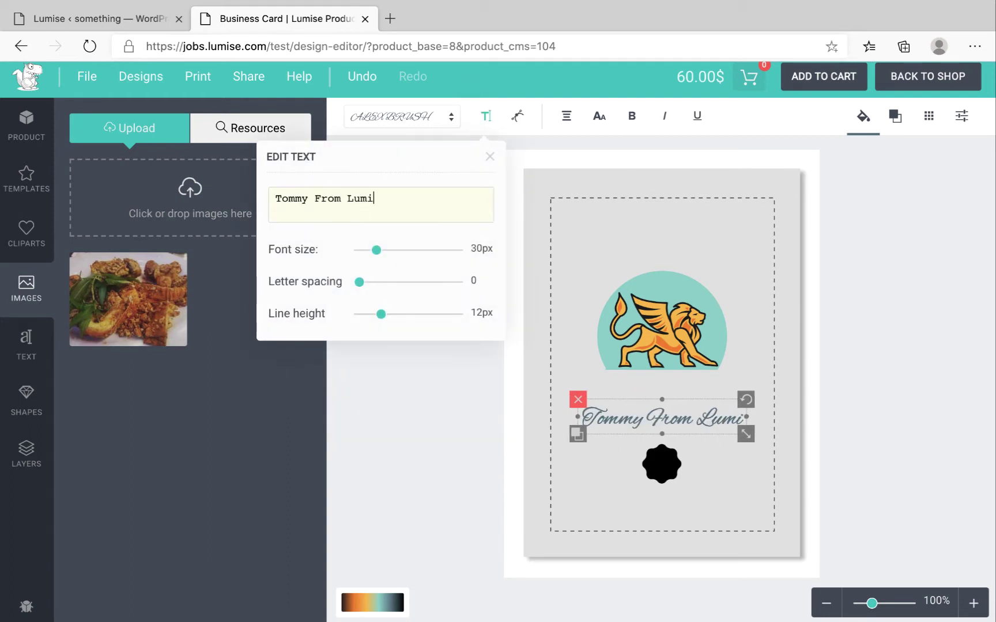
{"action": "type", "text": "se"}
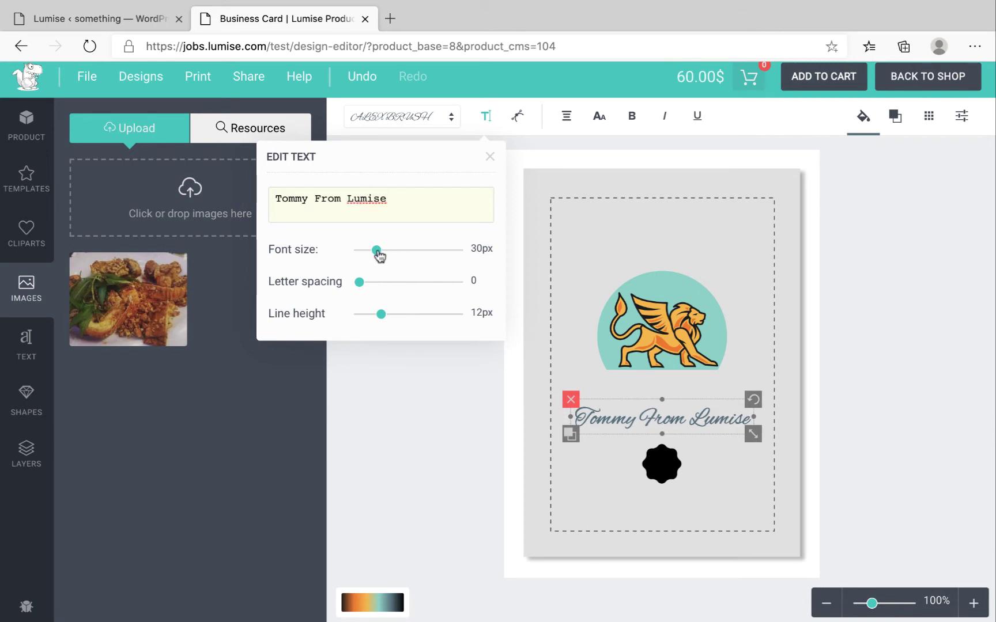
{"action": "left_click_drag", "start_coordinate": [378, 253], "coordinate": [383, 257]}
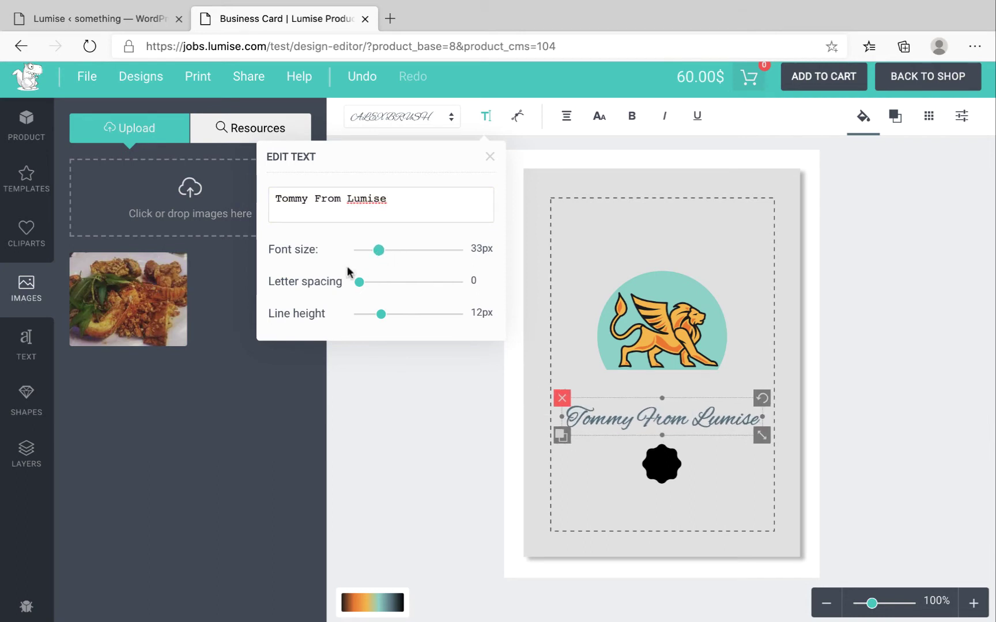
{"action": "left_click", "coordinate": [361, 283]}
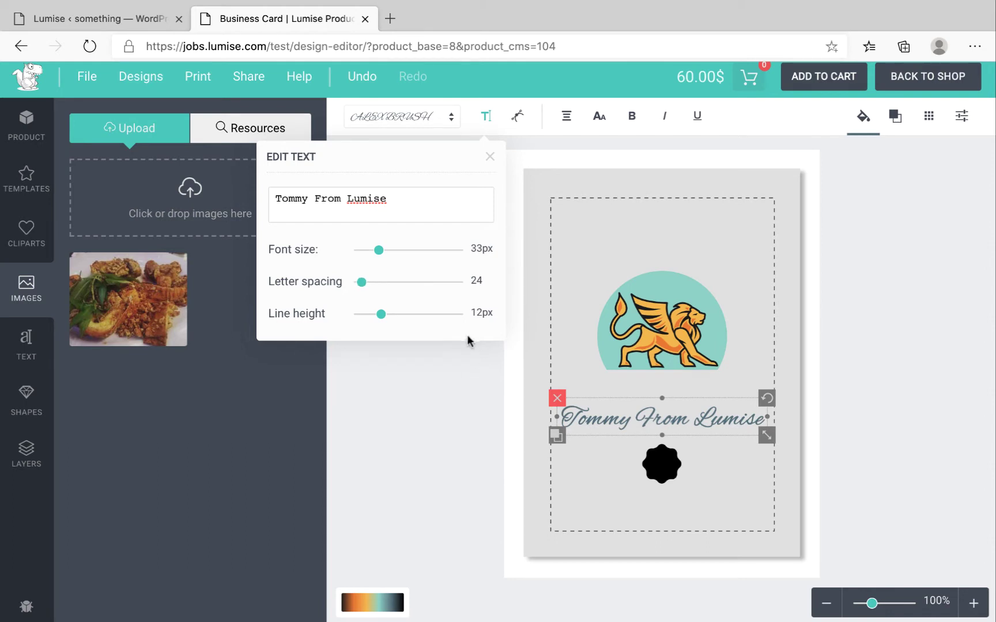
{"action": "left_click", "coordinate": [521, 126]}
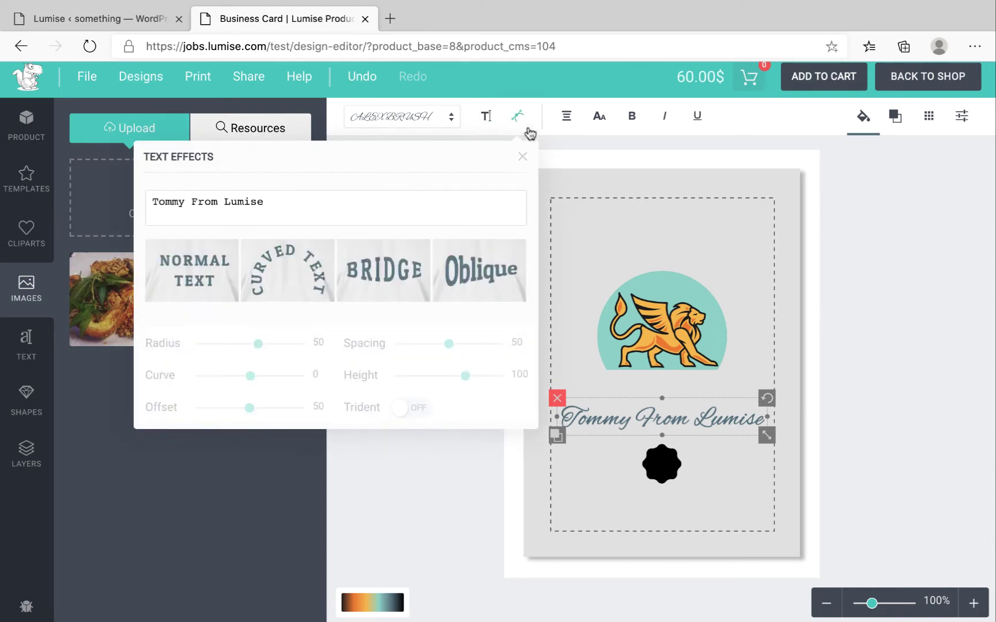
{"action": "left_click", "coordinate": [518, 117]}
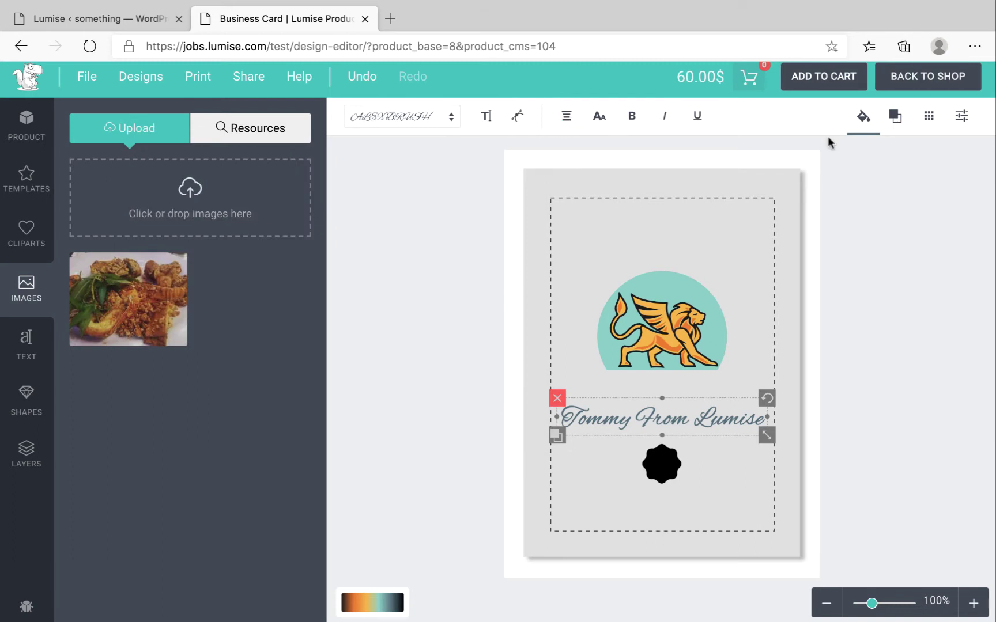
- Color the text pink #ec78f4 and save that colour as a swatch
{"action": "left_click", "coordinate": [862, 121]}
{"action": "left_click", "coordinate": [830, 252]}
{"action": "left_click", "coordinate": [864, 245]}
{"action": "left_click", "coordinate": [900, 253]}
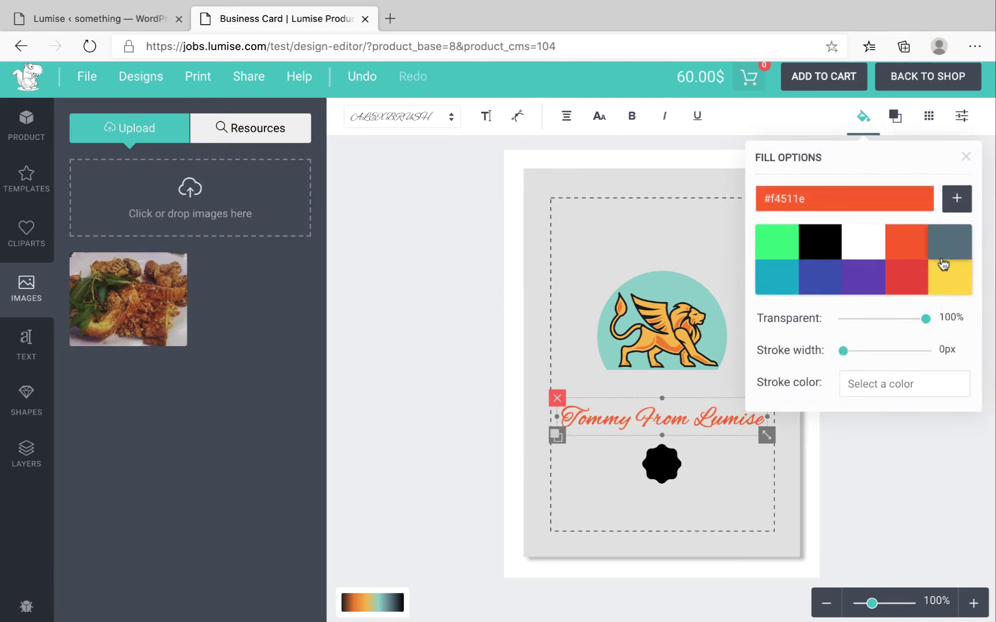
{"action": "left_click", "coordinate": [847, 199]}
{"action": "left_click", "coordinate": [841, 500]}
{"action": "left_click_drag", "start_coordinate": [842, 500], "coordinate": [873, 494]}
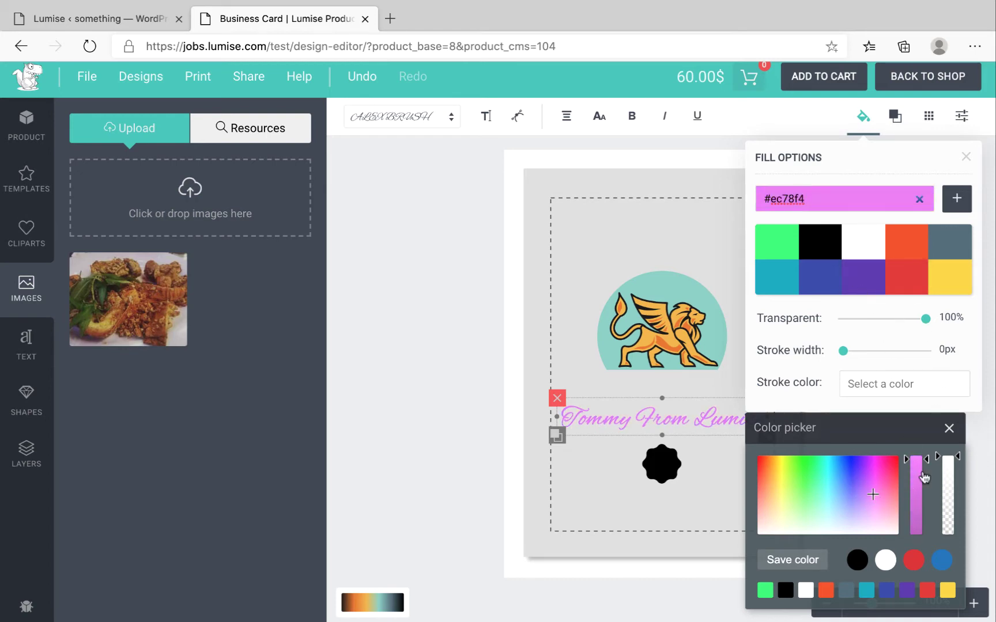
{"action": "left_click", "coordinate": [956, 205]}
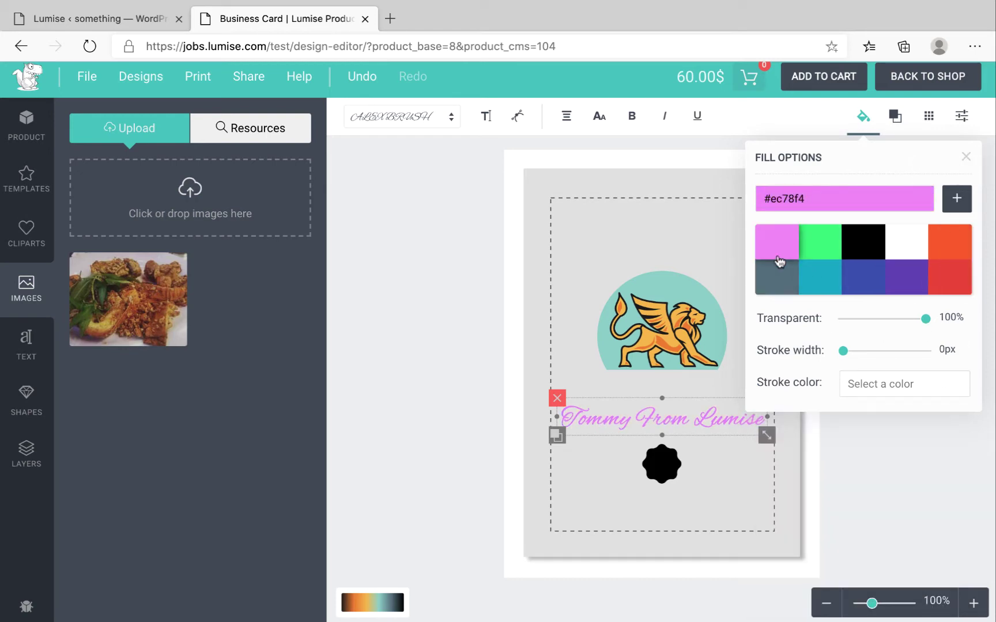
{"action": "left_click", "coordinate": [966, 157]}
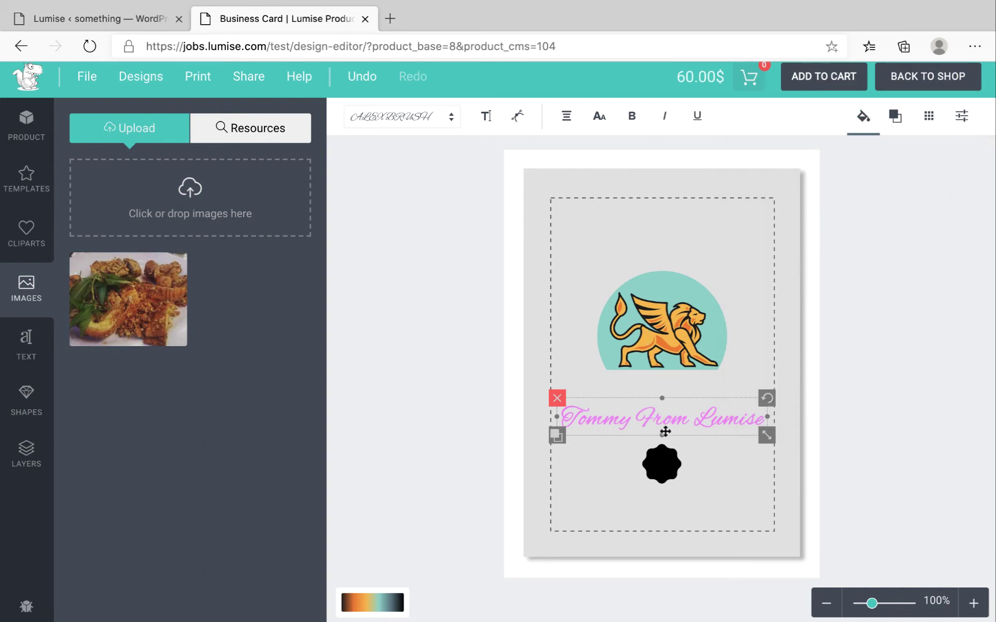
- Save the design to a downloaded file and switch to the WordPress Lumise admin
{"action": "left_click", "coordinate": [670, 477]}
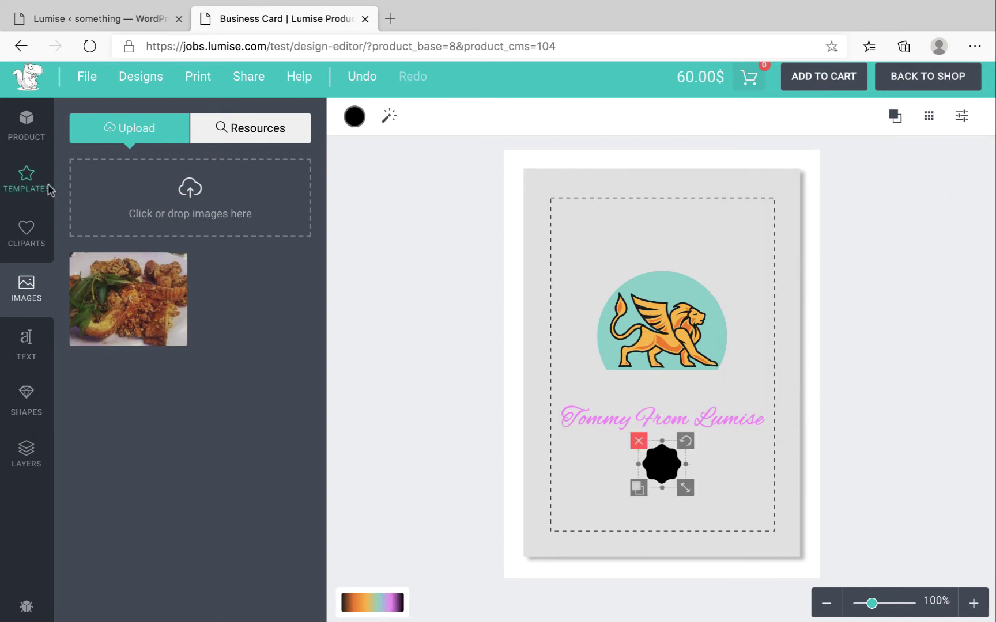
{"action": "left_click", "coordinate": [81, 76]}
{"action": "left_click", "coordinate": [134, 199]}
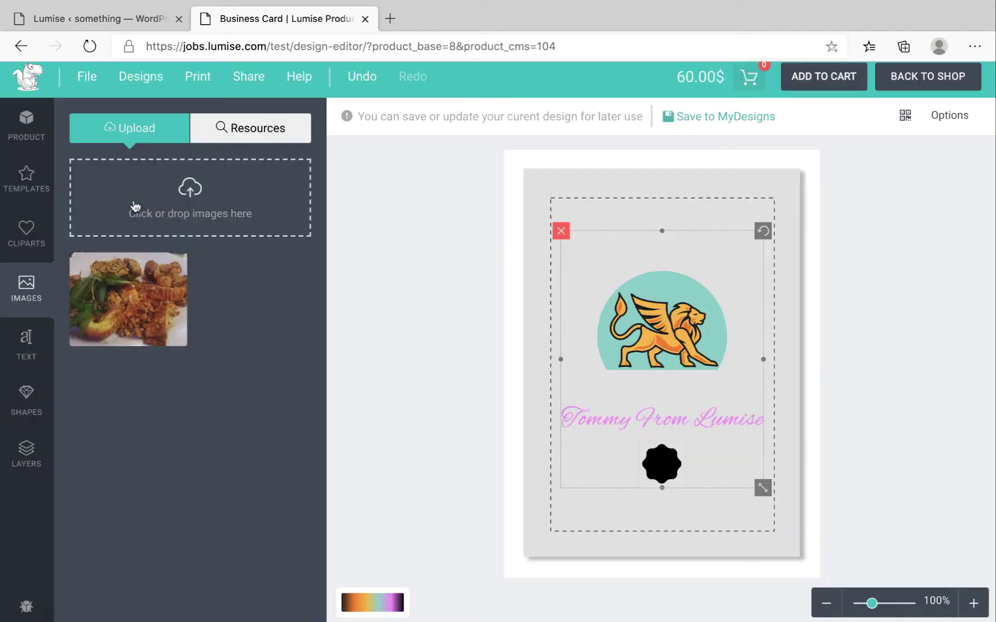
{"action": "left_click", "coordinate": [180, 18]}
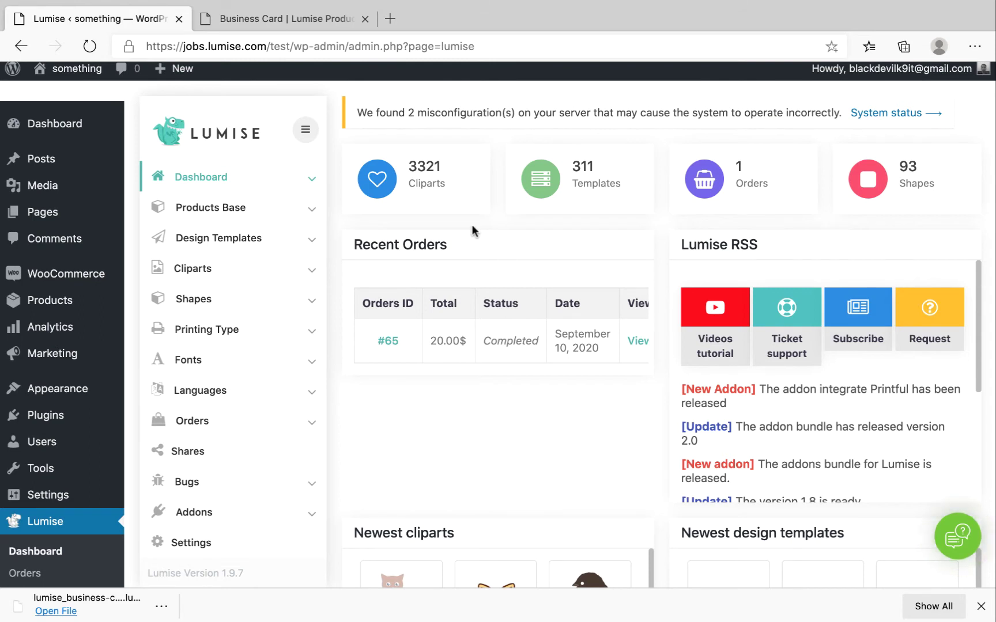
- Start a new design template named 'new template' with price 10
{"action": "left_click", "coordinate": [257, 246]}
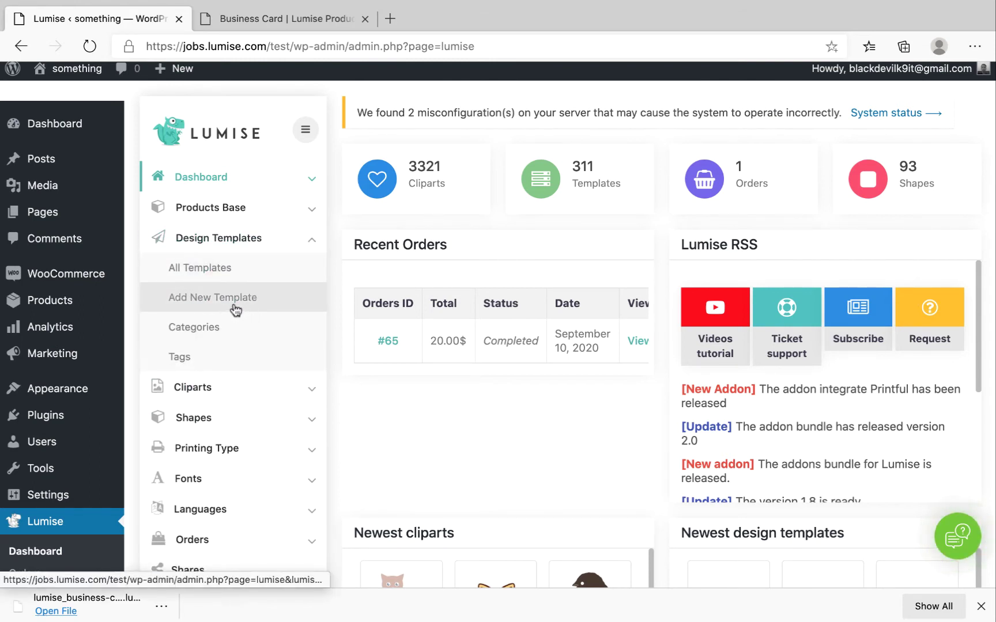
{"action": "left_click", "coordinate": [235, 310]}
{"action": "left_click", "coordinate": [558, 194]}
{"action": "key", "text": "BackSpace"}
{"action": "key", "text": "BackSpace"}
{"action": "key", "text": "BackSpace"}
{"action": "key", "text": "BackSpace"}
{"action": "key", "text": "BackSpace"}
{"action": "key", "text": "BackSpace"}
{"action": "key", "text": "BackSpace"}
{"action": "key", "text": "BackSpace"}
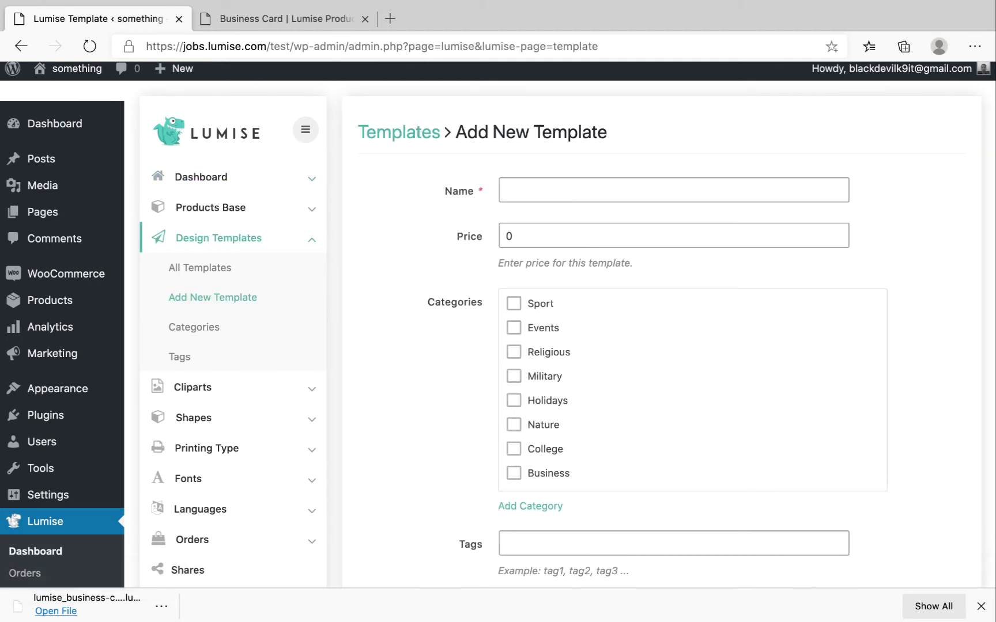
{"action": "type", "text": "new template"}
{"action": "left_click", "coordinate": [570, 225]}
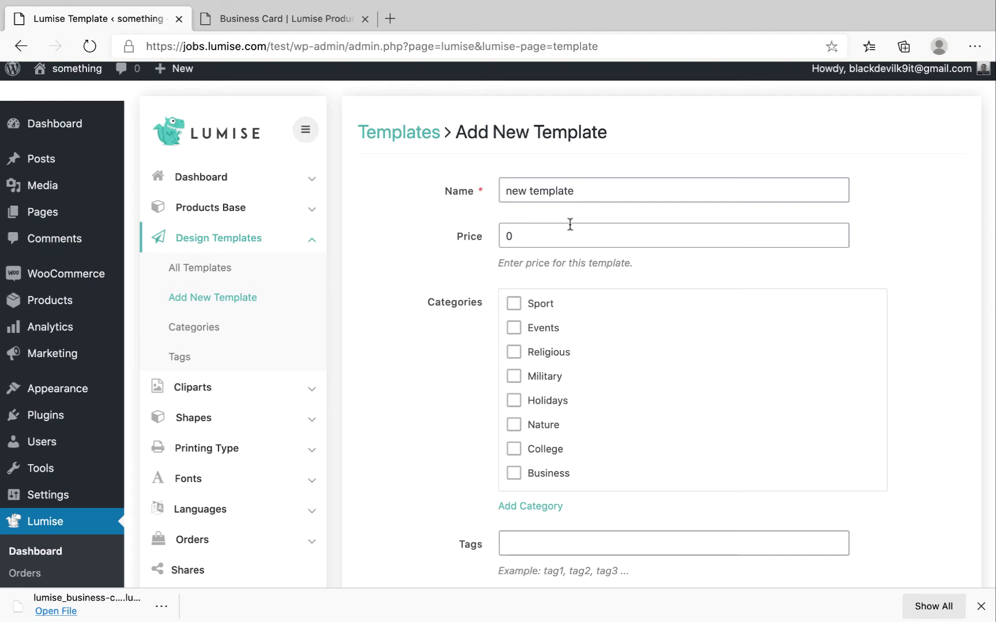
{"action": "type", "text": "1"}
{"action": "scroll", "coordinate": [560, 266], "scroll_direction": "down", "scroll_amount": 3}
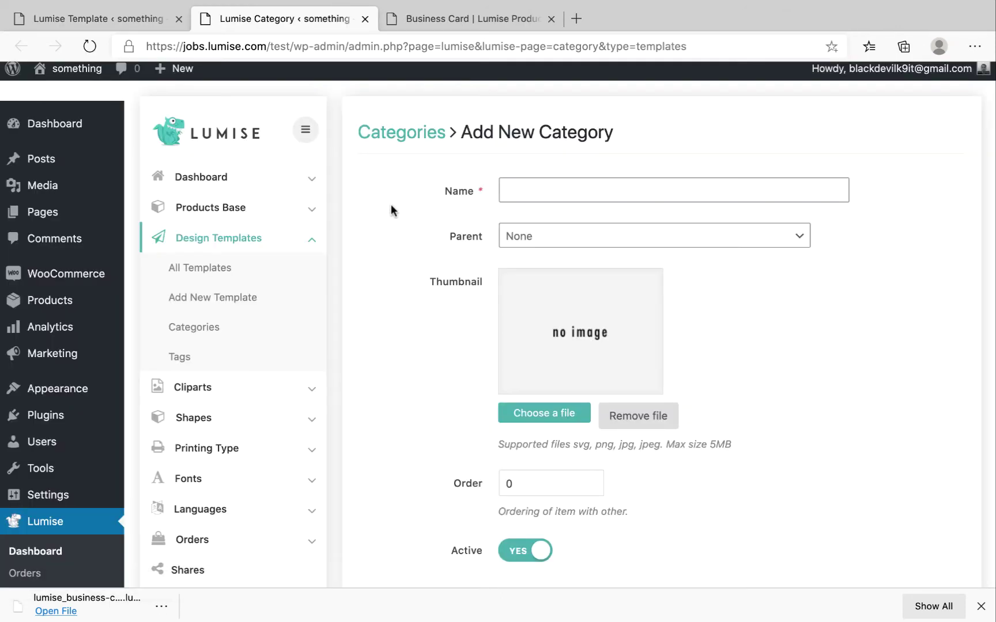
{"action": "left_click", "coordinate": [654, 242]}
{"action": "left_click", "coordinate": [655, 246]}
{"action": "scroll", "coordinate": [662, 429], "scroll_direction": "down", "scroll_amount": 5}
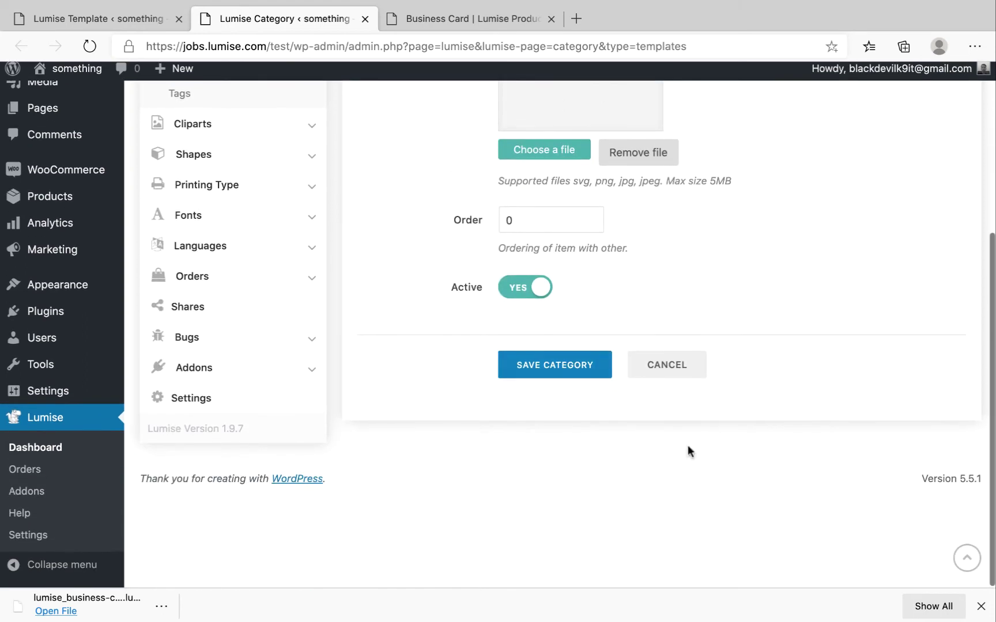
{"action": "left_click", "coordinate": [364, 19]}
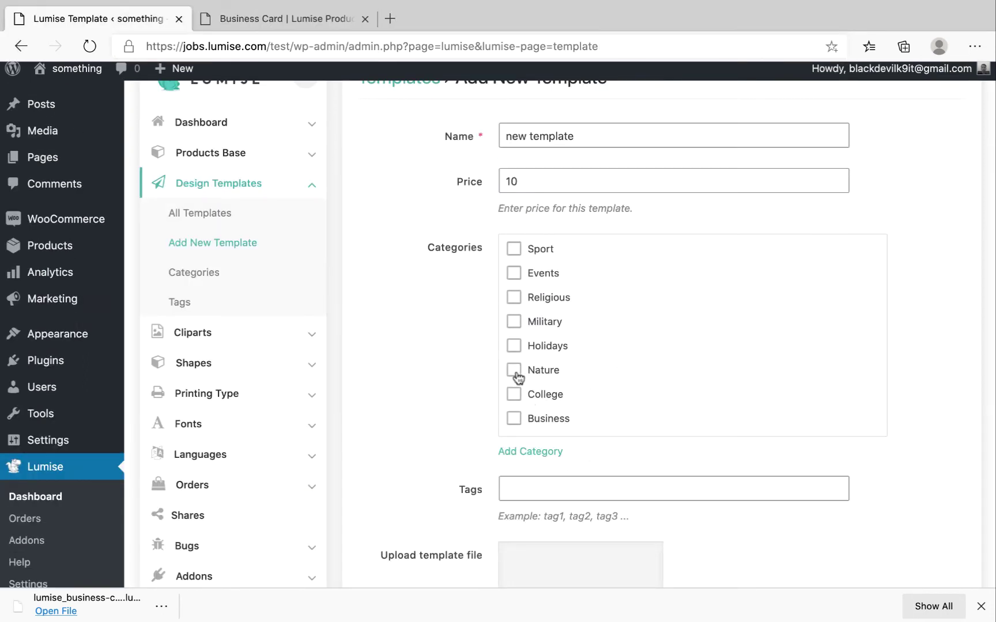
- File the template under Sport, Nature and Business and tag it 'lumise, fun,'
{"action": "left_click", "coordinate": [513, 249]}
{"action": "left_click", "coordinate": [514, 418]}
{"action": "scroll", "coordinate": [588, 473], "scroll_direction": "down", "scroll_amount": 2}
{"action": "left_click", "coordinate": [581, 397]}
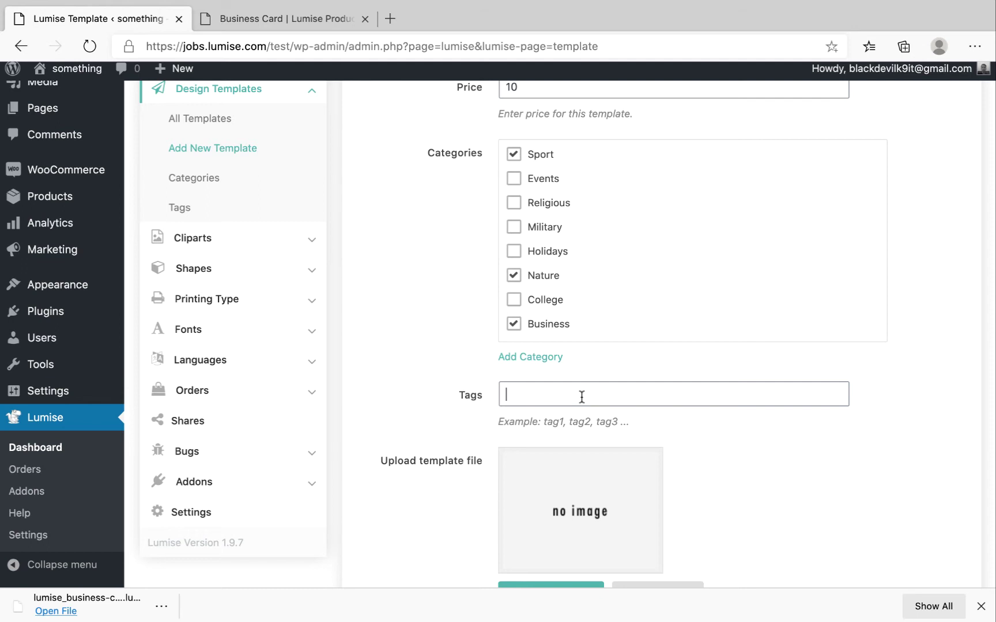
{"action": "type", "text": "lumise, fun,"}
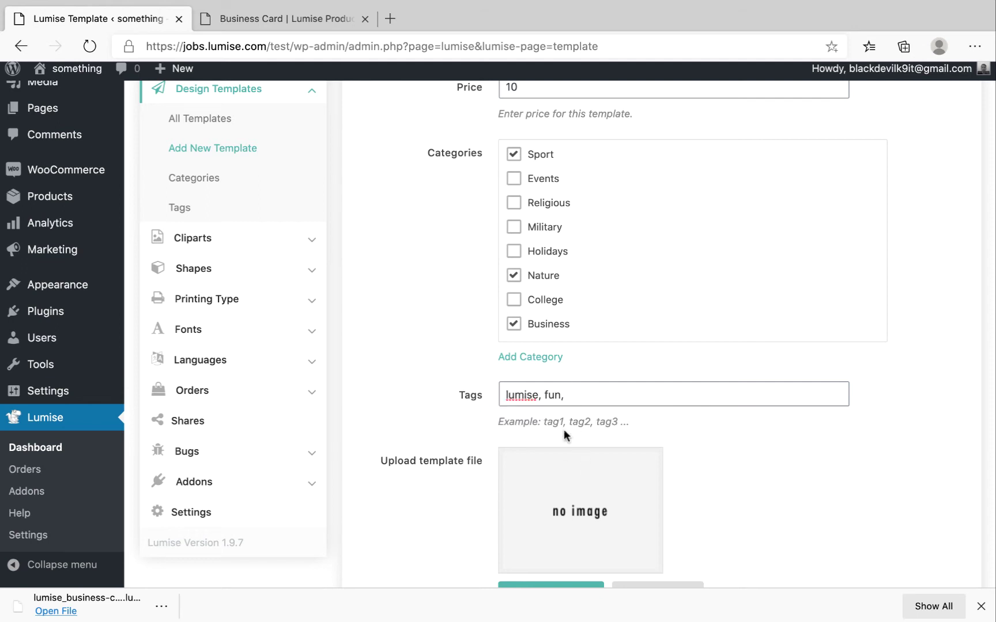
- Save the template details and upload lumise_business-card_front.lumi as its design file
{"action": "key", "text": "Return"}
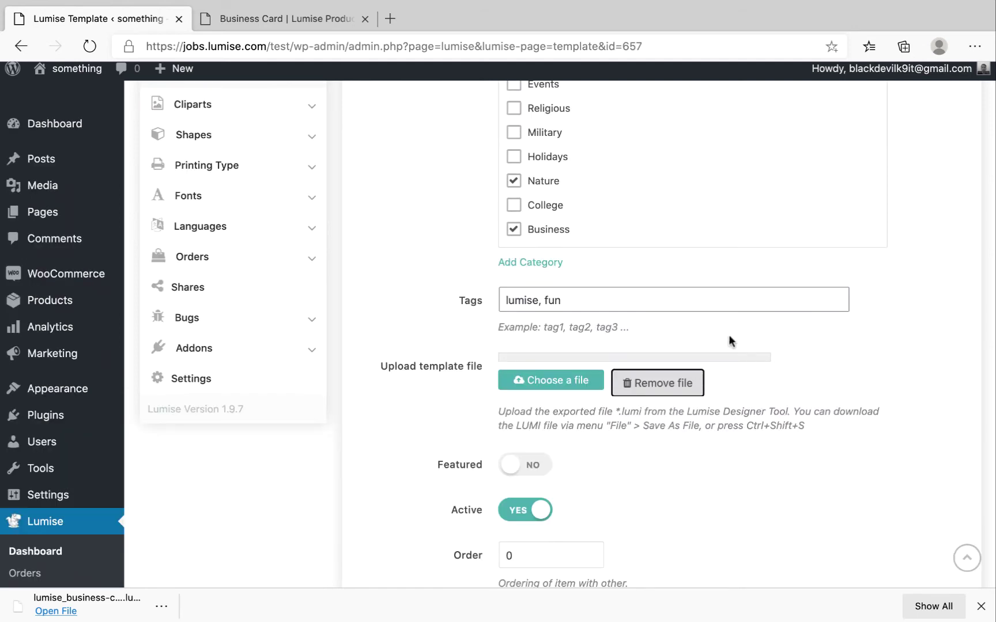
{"action": "left_click", "coordinate": [554, 382]}
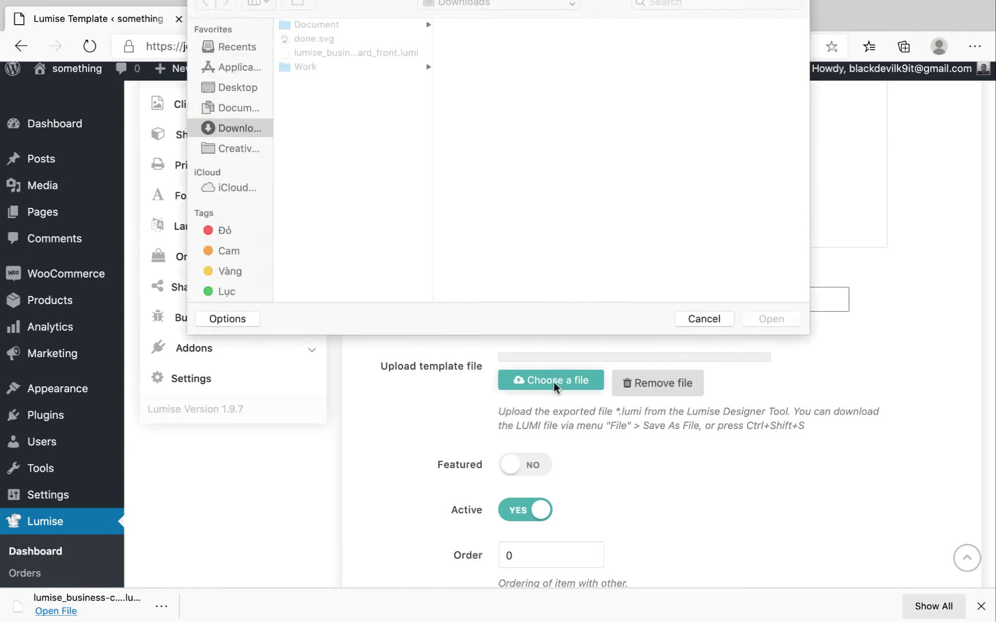
{"action": "left_click", "coordinate": [345, 69]}
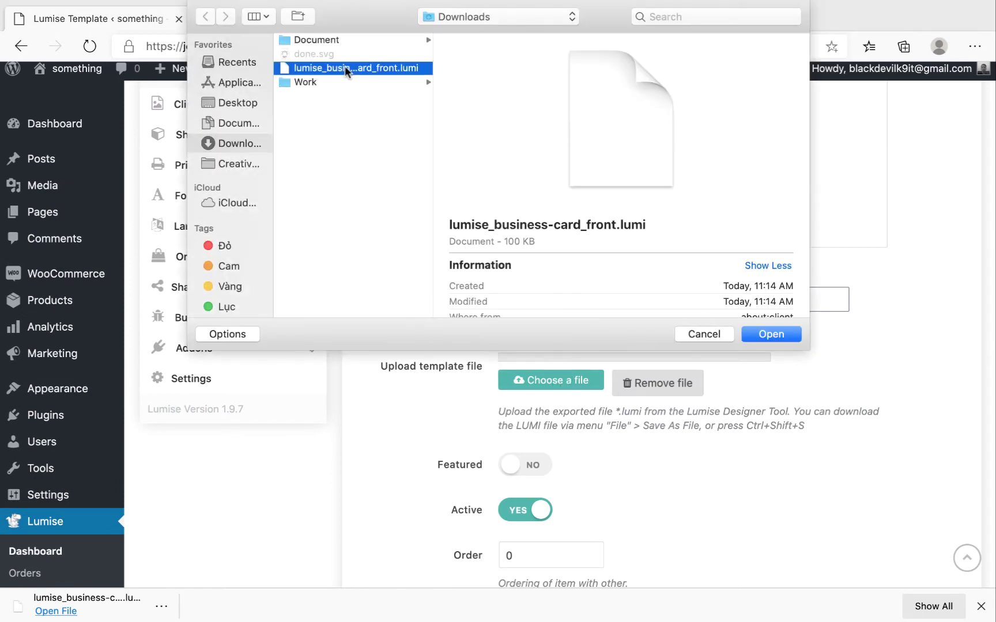
{"action": "scroll", "coordinate": [553, 253], "scroll_direction": "down", "scroll_amount": 2}
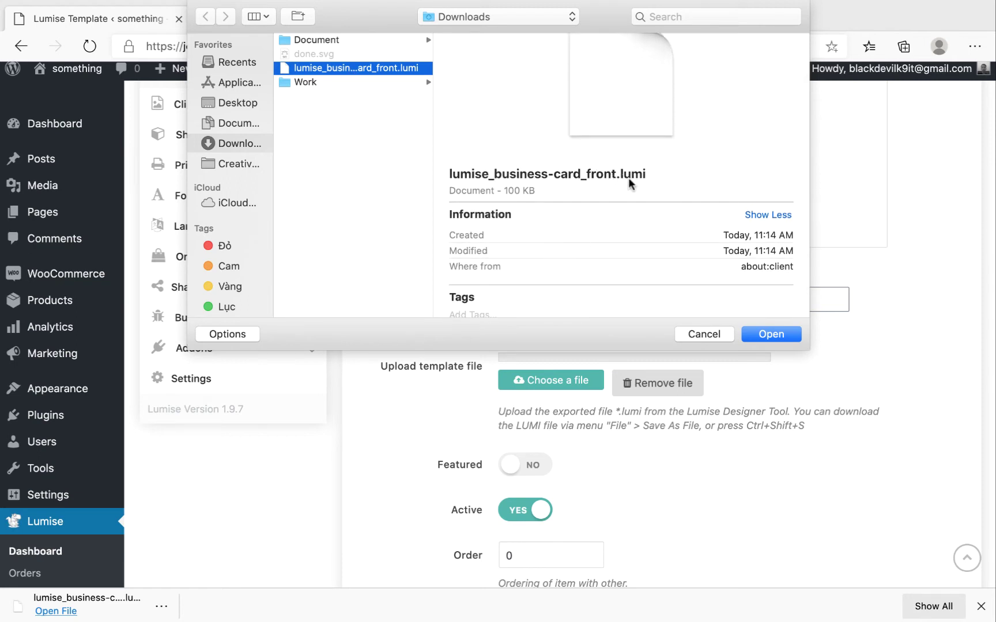
{"action": "scroll", "coordinate": [636, 257], "scroll_direction": "down", "scroll_amount": 1}
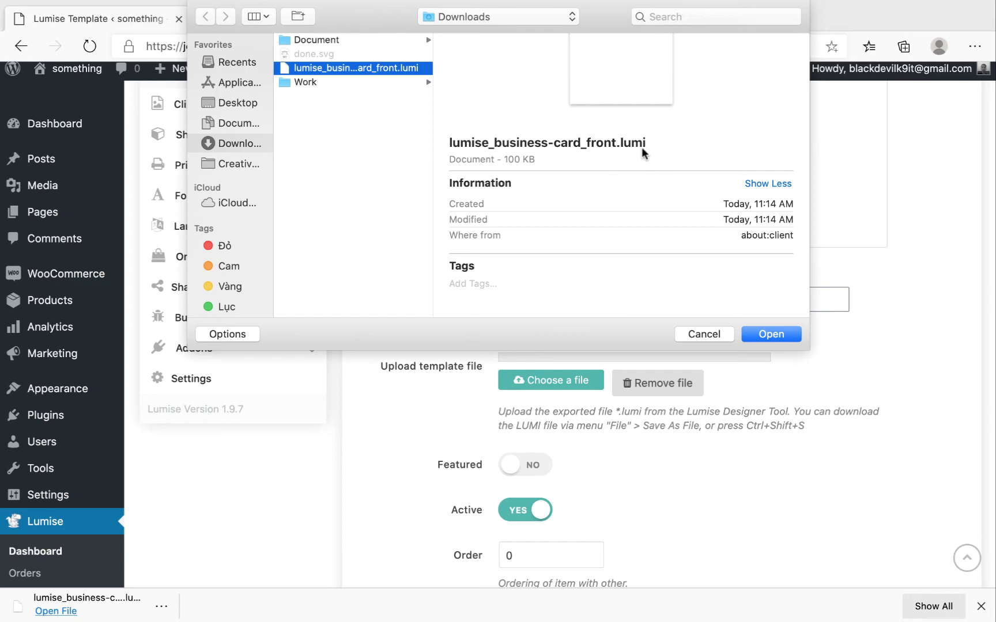
{"action": "left_click", "coordinate": [771, 335]}
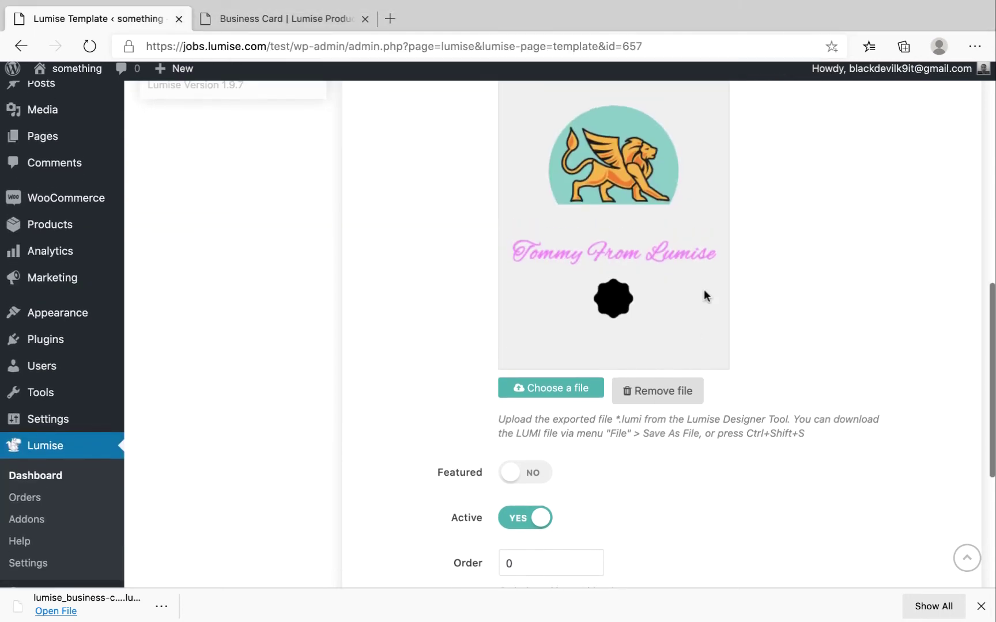
{"action": "scroll", "coordinate": [704, 296], "scroll_direction": "down", "scroll_amount": 5}
- Save the template, then reload the Business Card designer
{"action": "left_click", "coordinate": [591, 373]}
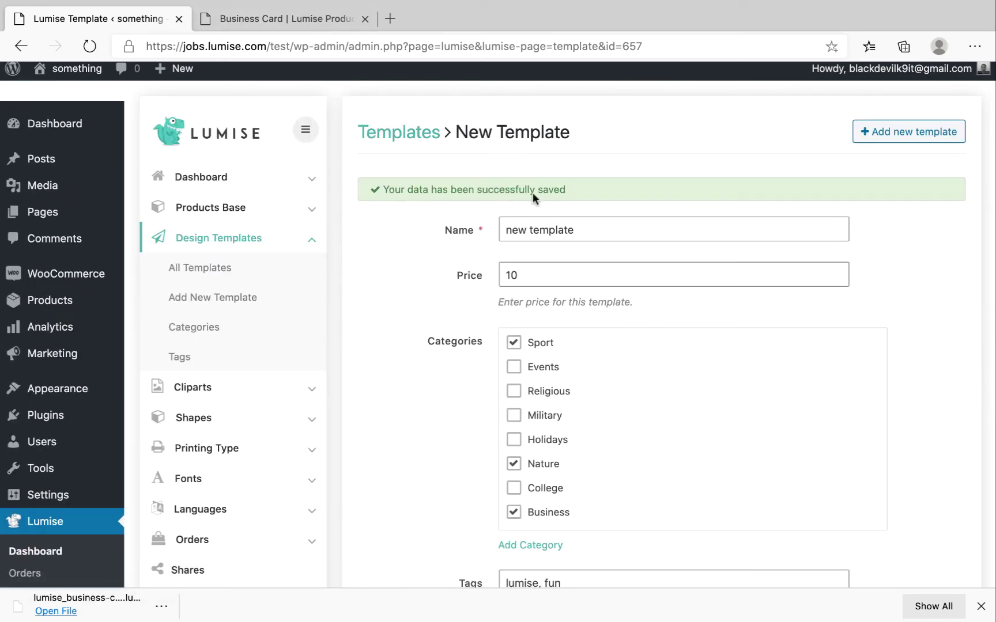
{"action": "left_click", "coordinate": [260, 18]}
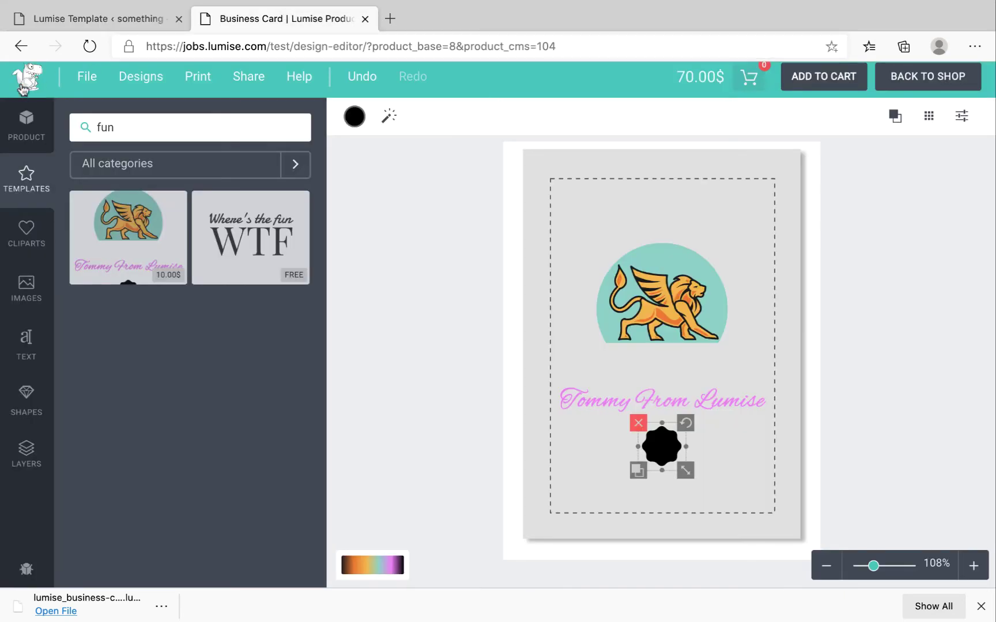
{"action": "left_click", "coordinate": [97, 48]}
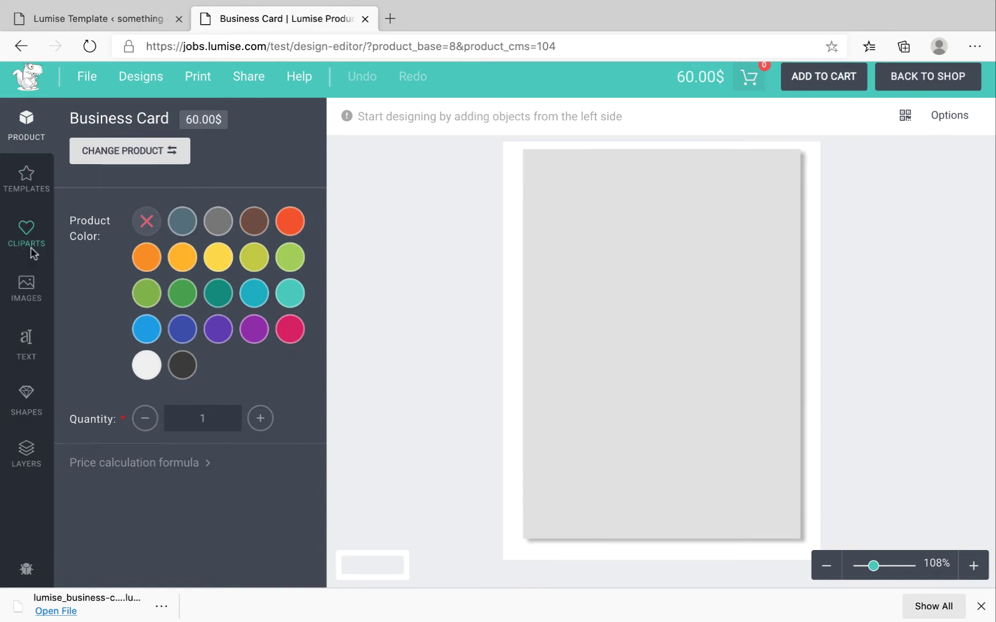
- Load the lion template found by searching 'fun' and select its logo, text and badge
{"action": "left_click", "coordinate": [38, 183]}
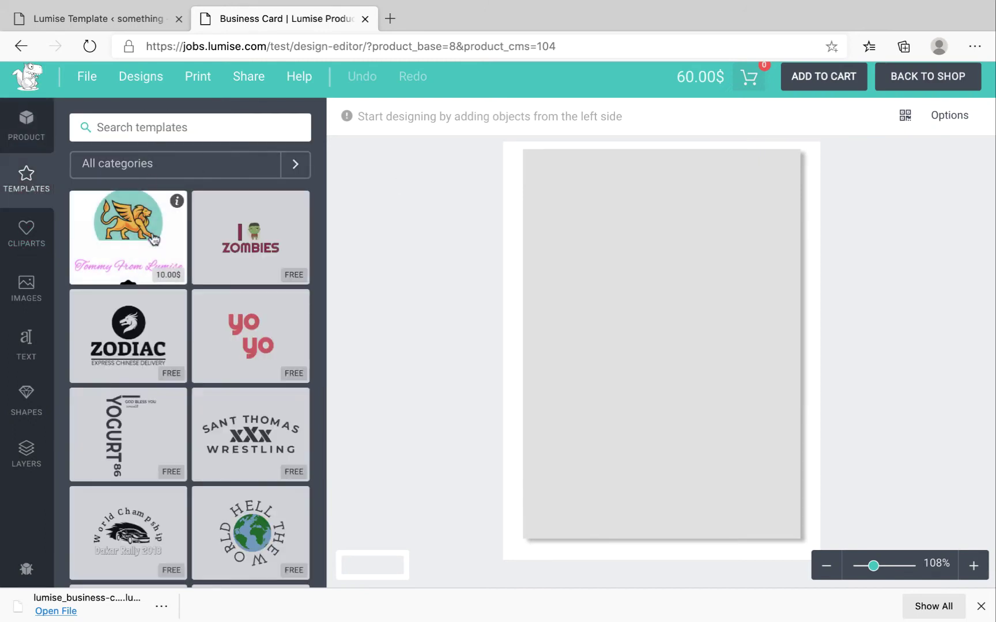
{"action": "left_click", "coordinate": [184, 134]}
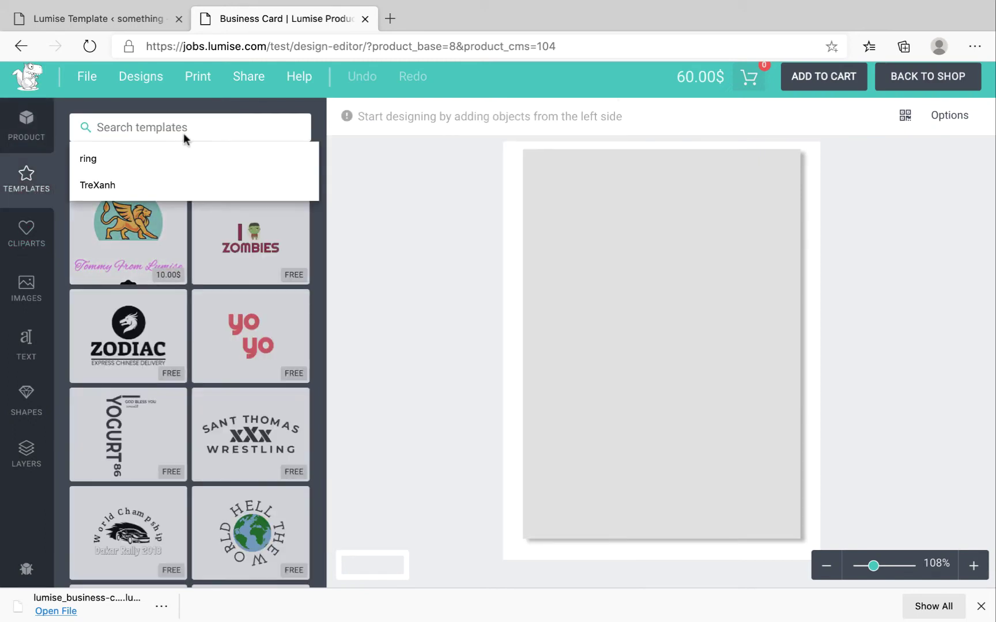
{"action": "type", "text": "fun"}
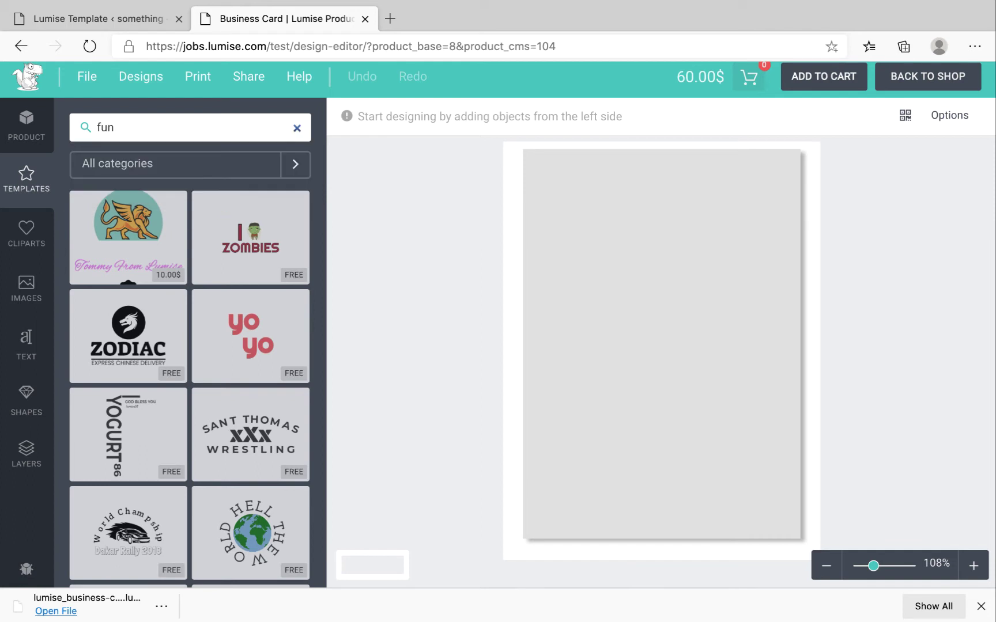
{"action": "key", "text": "Return"}
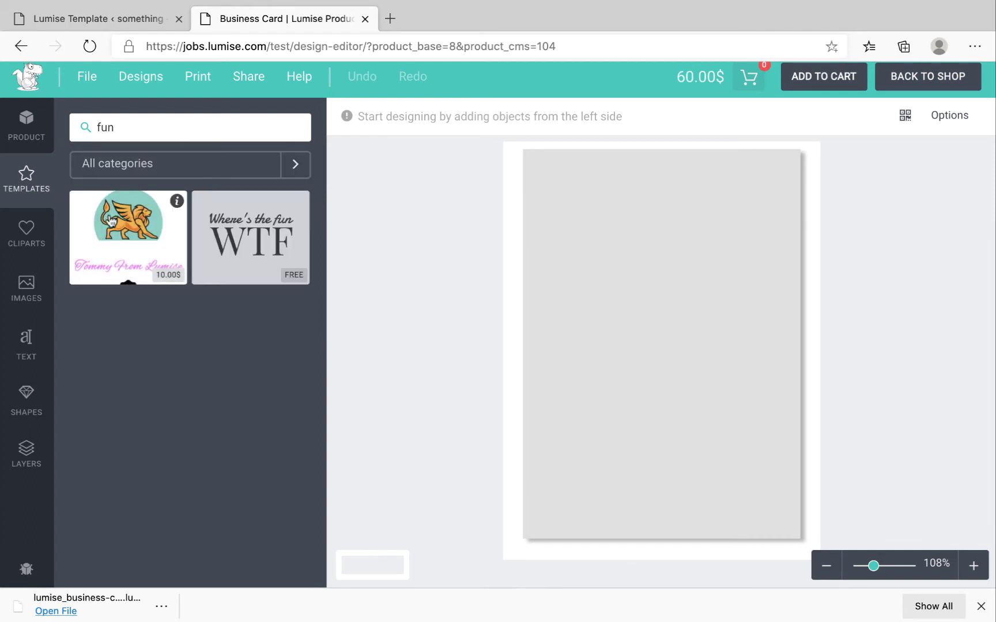
{"action": "left_click", "coordinate": [109, 224]}
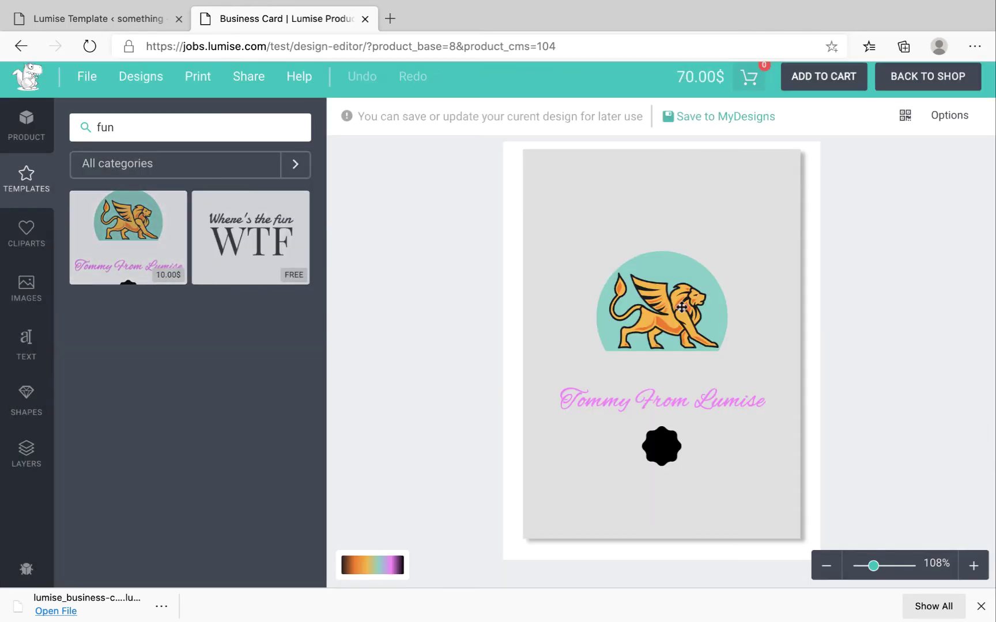
{"action": "left_click", "coordinate": [682, 307]}
{"action": "left_click", "coordinate": [686, 404]}
{"action": "left_click", "coordinate": [662, 449]}
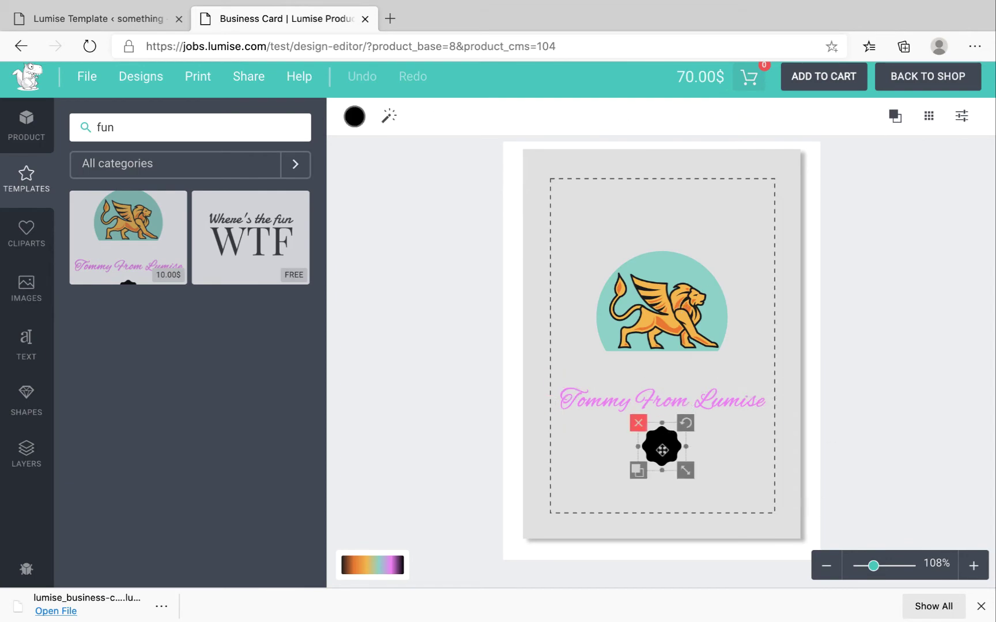
{"action": "left_click", "coordinate": [650, 314]}
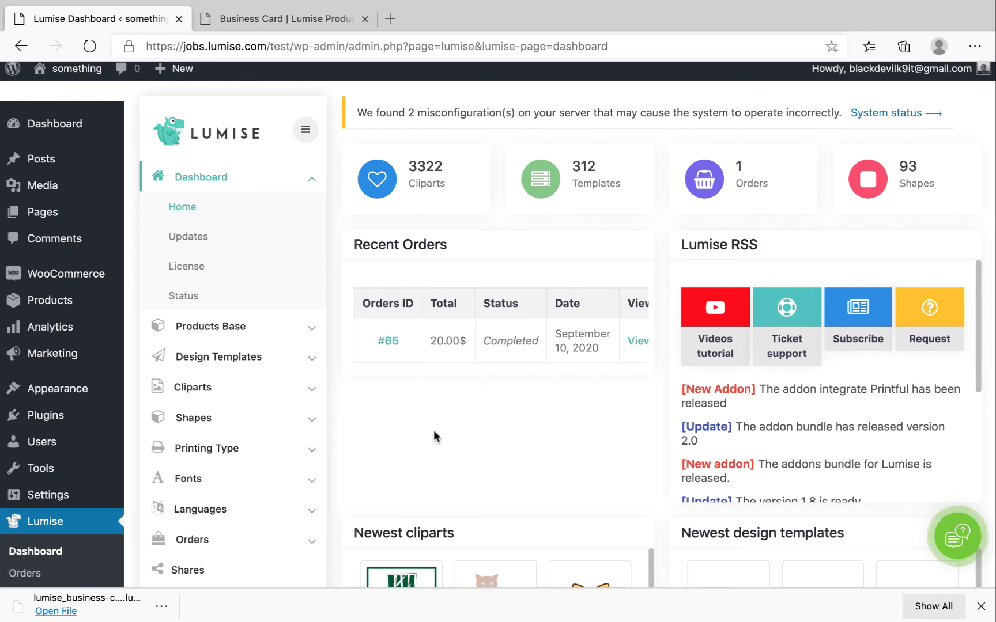
- Start a new clipart named 'New Clipart'
{"action": "scroll", "coordinate": [389, 374], "scroll_direction": "down", "scroll_amount": 1}
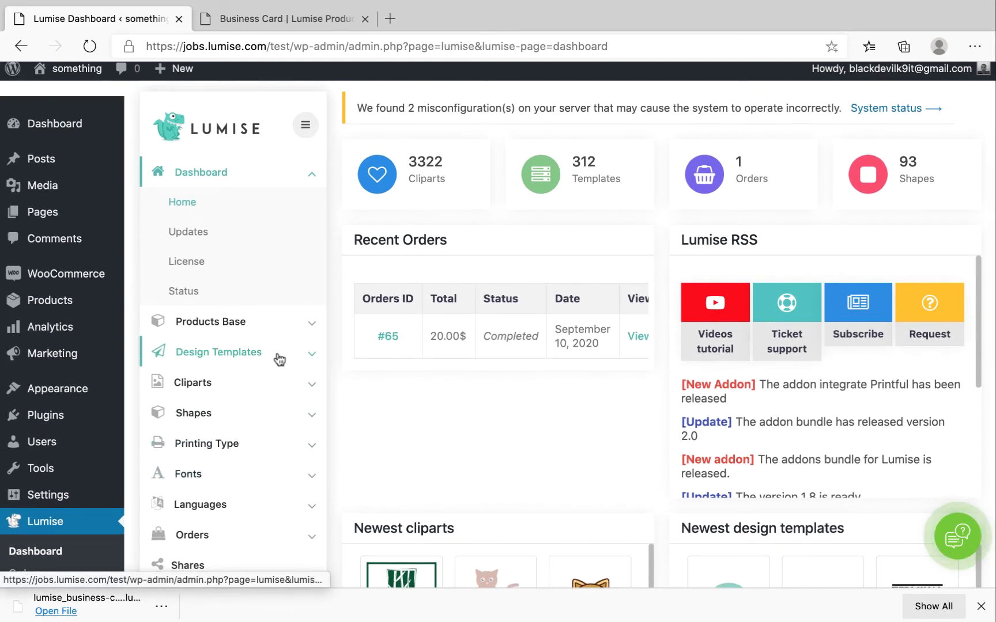
{"action": "left_click", "coordinate": [254, 384]}
{"action": "scroll", "coordinate": [276, 420], "scroll_direction": "up", "scroll_amount": 1}
{"action": "left_click", "coordinate": [213, 354]}
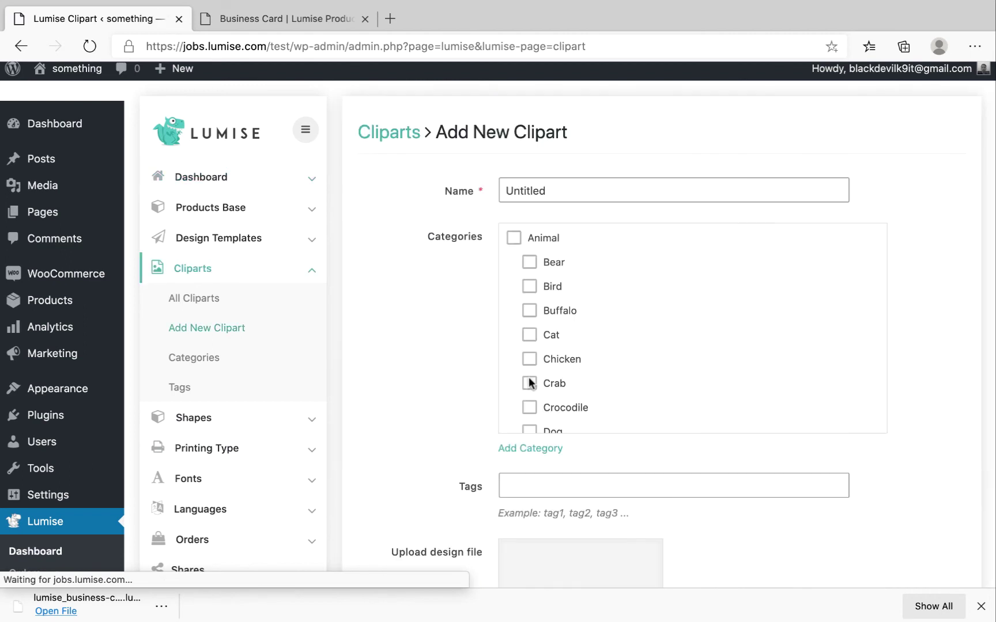
{"action": "double_click", "coordinate": [512, 190]}
{"action": "type", "text": "new"}
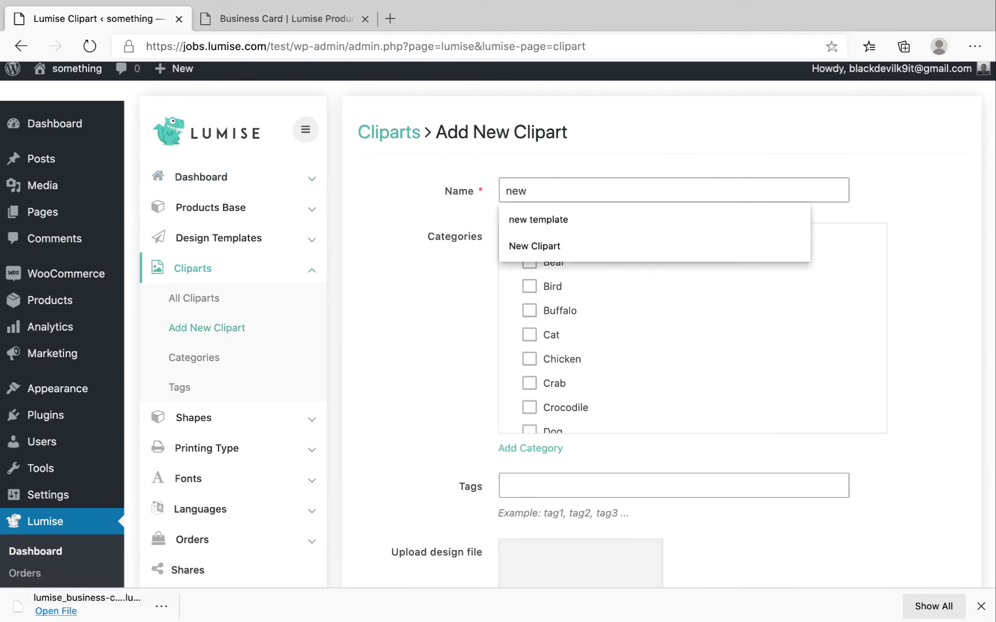
{"action": "left_click", "coordinate": [515, 245]}
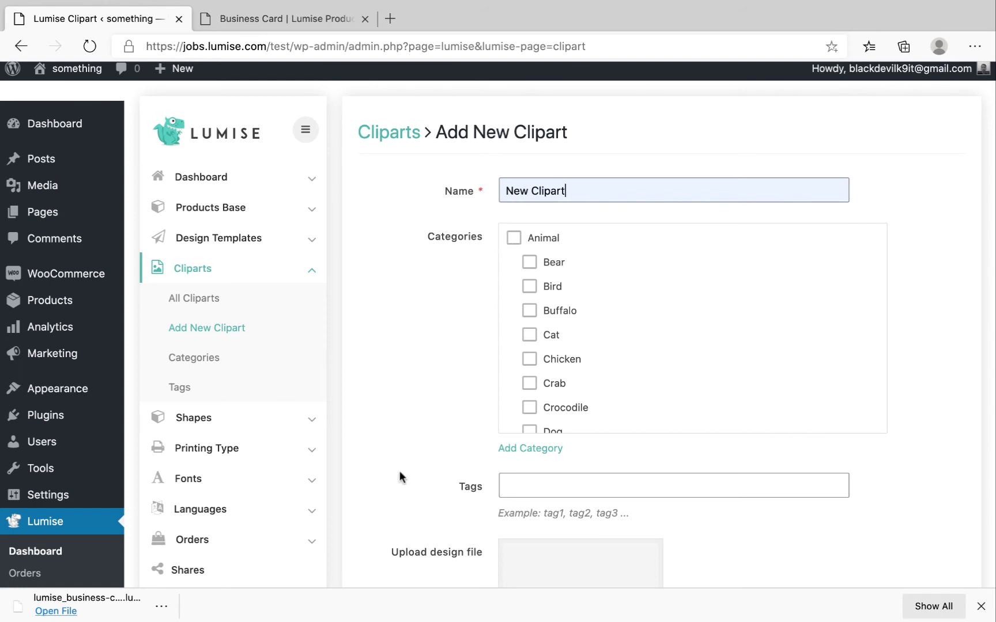
- Scroll down the clipart form to the Upload design file section
{"action": "scroll", "coordinate": [406, 472], "scroll_direction": "down", "scroll_amount": 2}
{"action": "scroll", "coordinate": [519, 432], "scroll_direction": "down", "scroll_amount": 2}
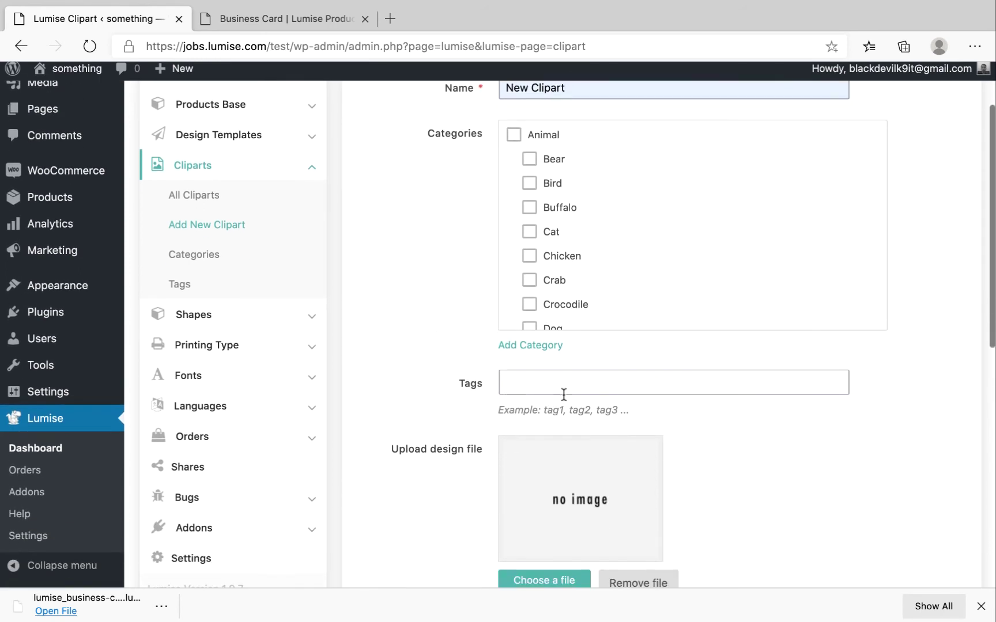
{"action": "scroll", "coordinate": [484, 418], "scroll_direction": "down", "scroll_amount": 5}
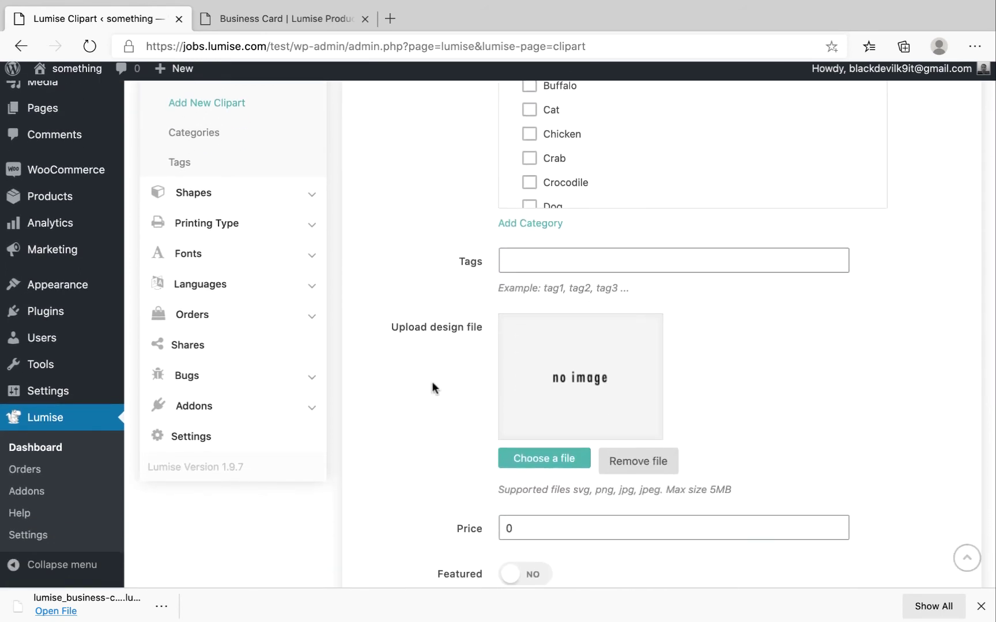
{"action": "scroll", "coordinate": [431, 391], "scroll_direction": "down", "scroll_amount": 5}
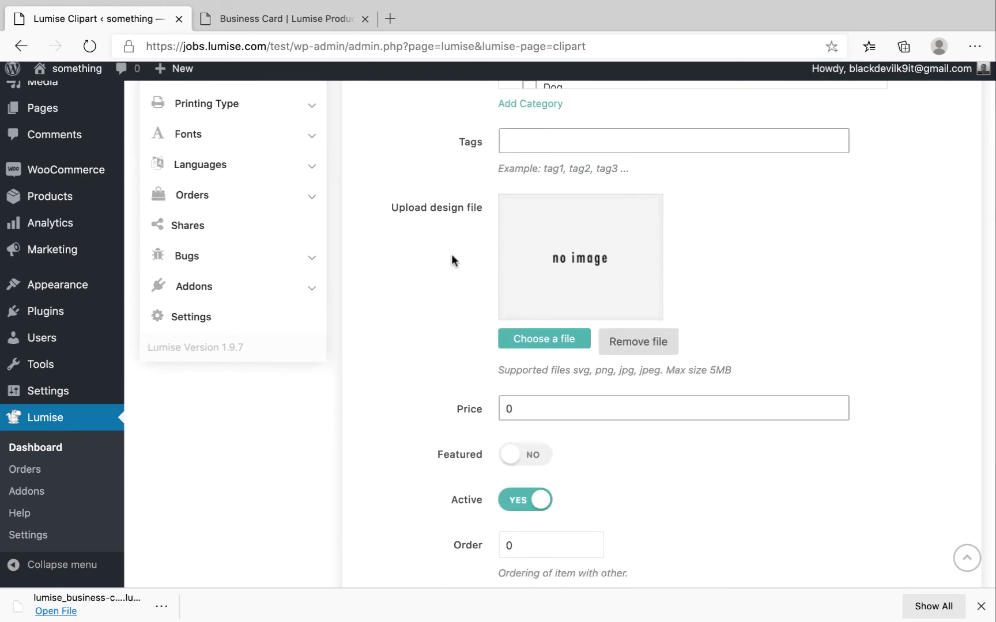
{"action": "scroll", "coordinate": [439, 308], "scroll_direction": "down", "scroll_amount": 4}
{"action": "scroll", "coordinate": [691, 279], "scroll_direction": "up", "scroll_amount": 5}
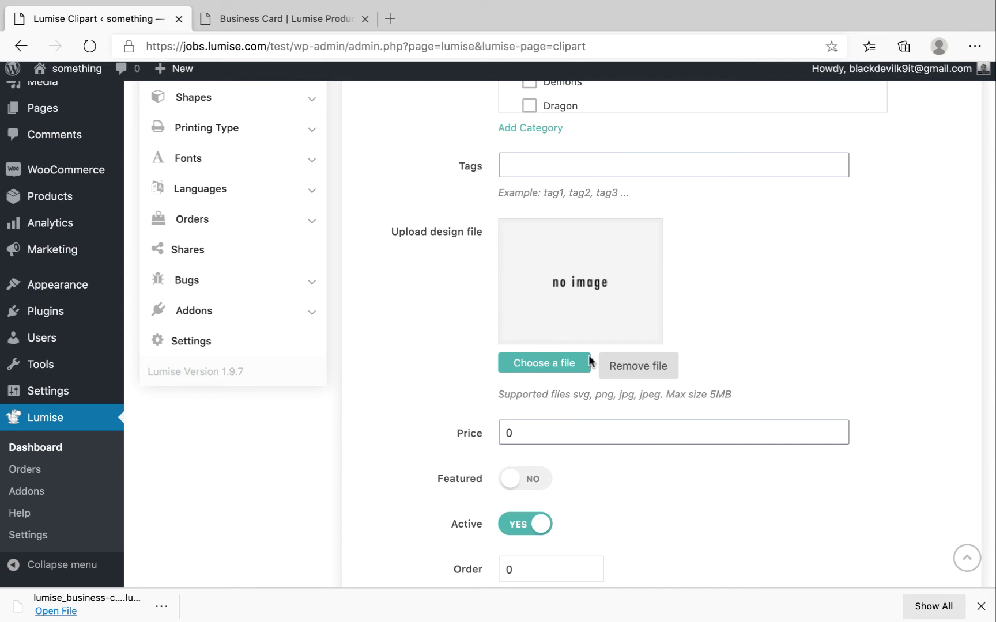
{"action": "left_click", "coordinate": [521, 394], "text": "shift"}
{"action": "left_click", "coordinate": [660, 396], "text": "shift"}
{"action": "left_click", "coordinate": [774, 395]}
{"action": "scroll", "coordinate": [786, 389], "scroll_direction": "down", "scroll_amount": 3}
{"action": "scroll", "coordinate": [576, 358], "scroll_direction": "down", "scroll_amount": 3}
{"action": "scroll", "coordinate": [582, 350], "scroll_direction": "up", "scroll_amount": 6}
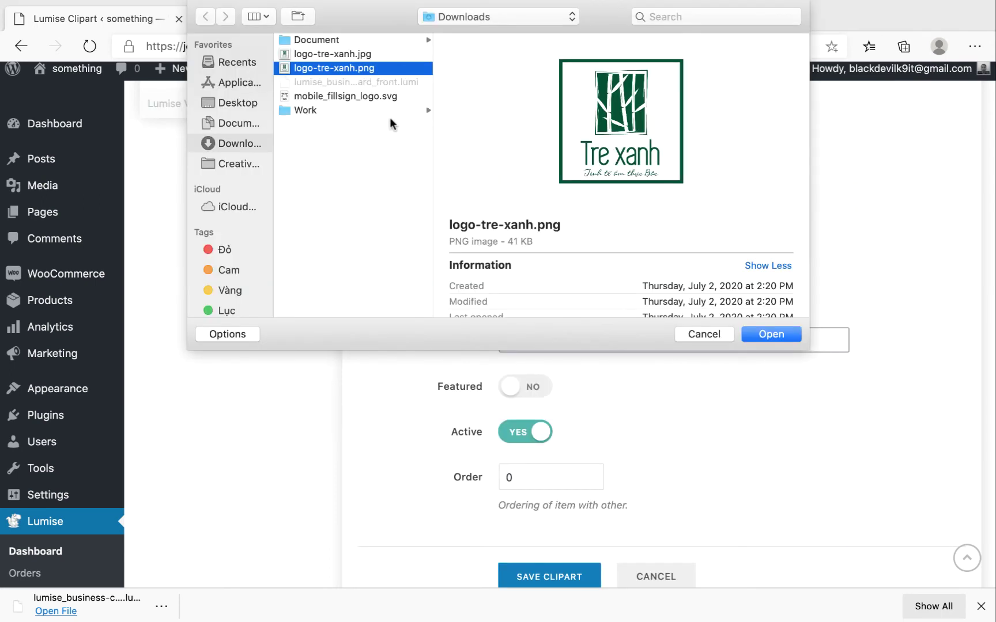
- Upload mobile_fillsign_logo.svg as the clipart image and save the clipart
{"action": "left_click", "coordinate": [394, 96]}
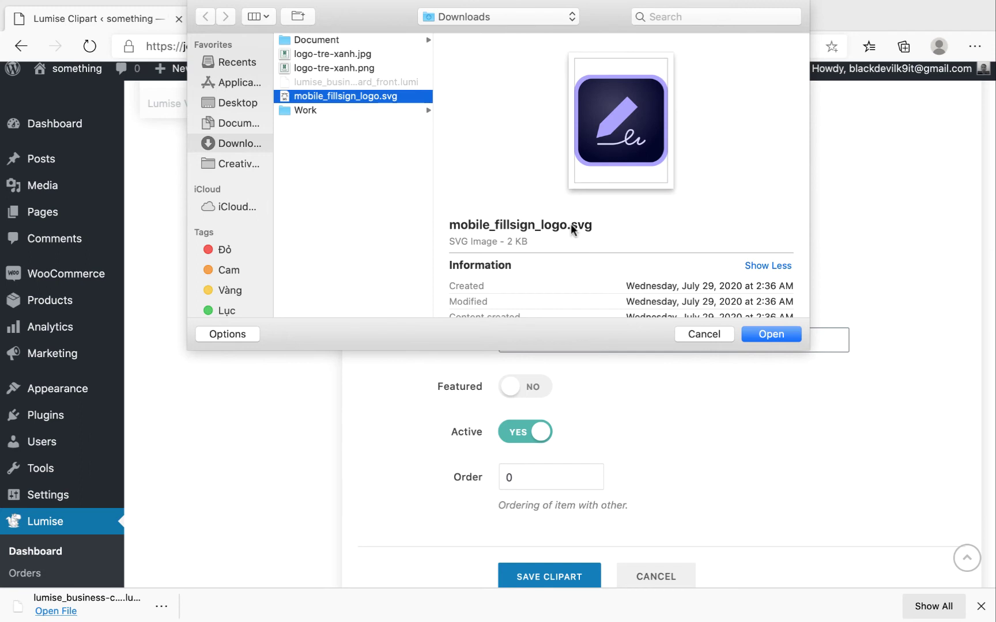
{"action": "left_click", "coordinate": [332, 68]}
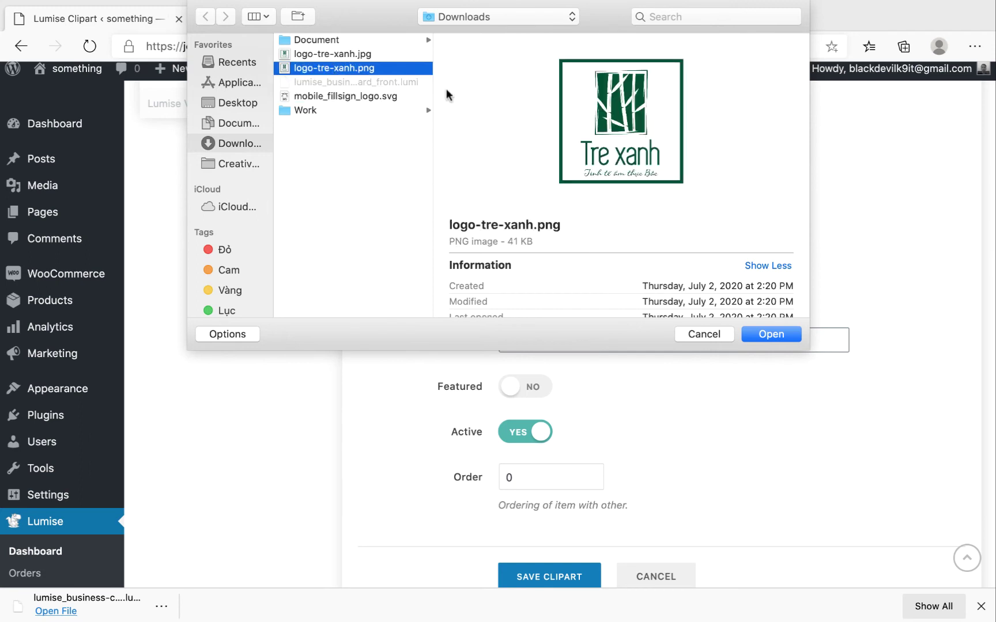
{"action": "left_click", "coordinate": [350, 54]}
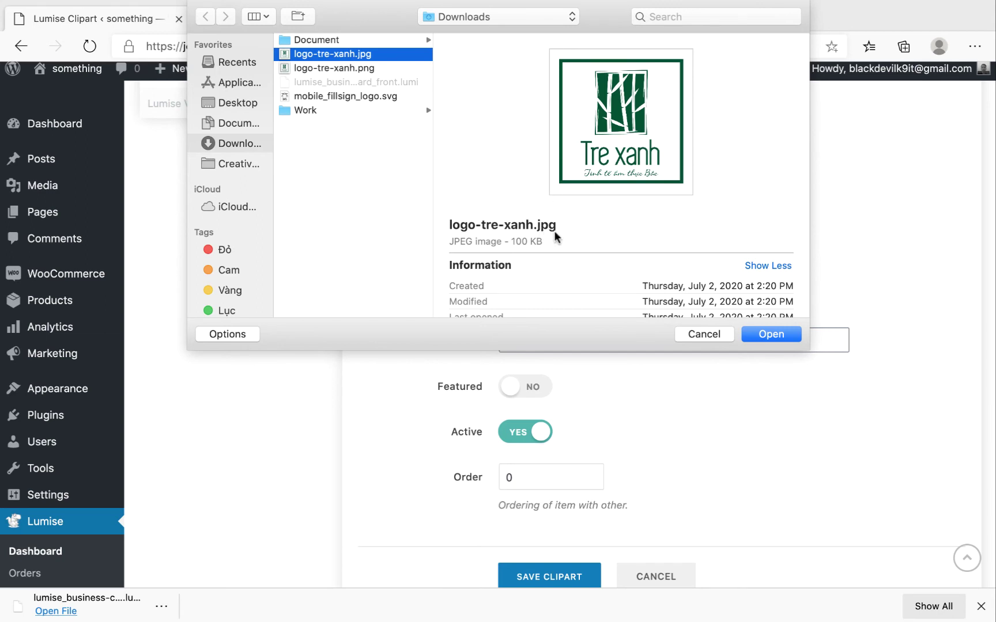
{"action": "left_click", "coordinate": [379, 98]}
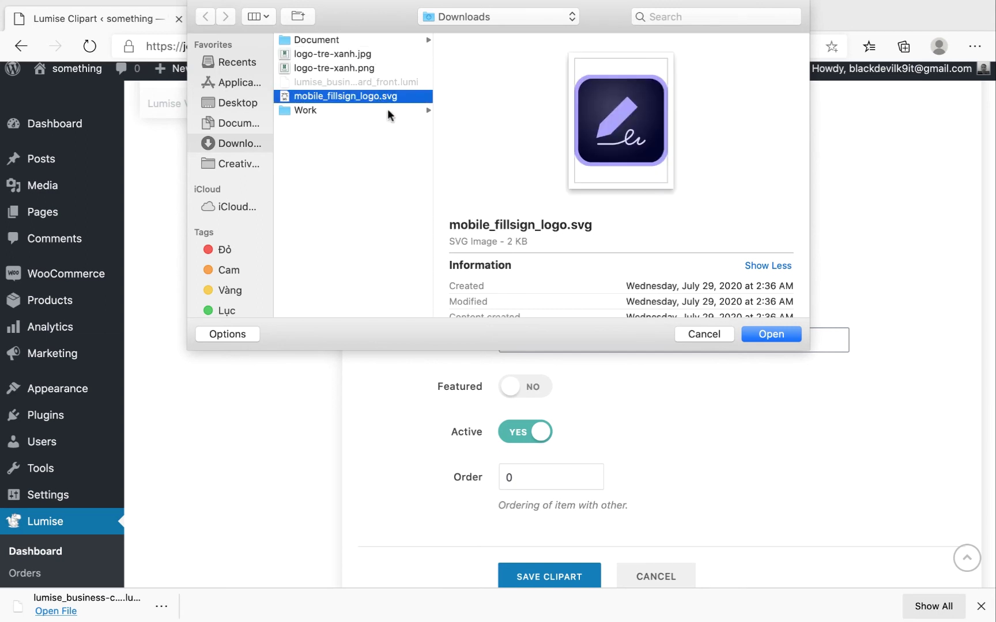
{"action": "left_click", "coordinate": [772, 336]}
{"action": "scroll", "coordinate": [670, 431], "scroll_direction": "down", "scroll_amount": 5}
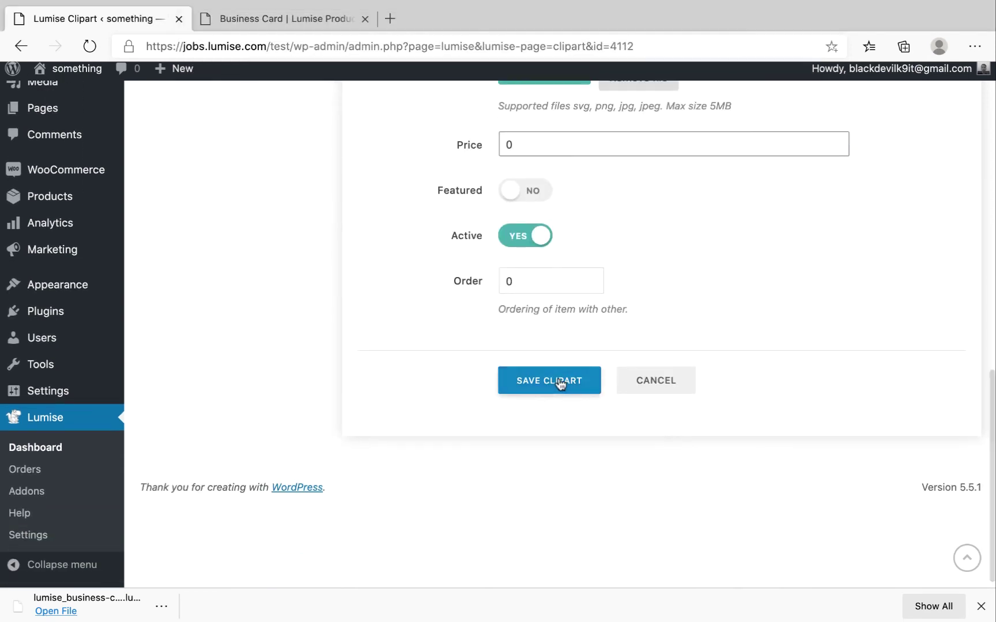
{"action": "left_click", "coordinate": [560, 381]}
- Add the FillSign clipart to the business card and recolour its light purple border and pencil red
{"action": "key", "text": "ctrl+Tab"}
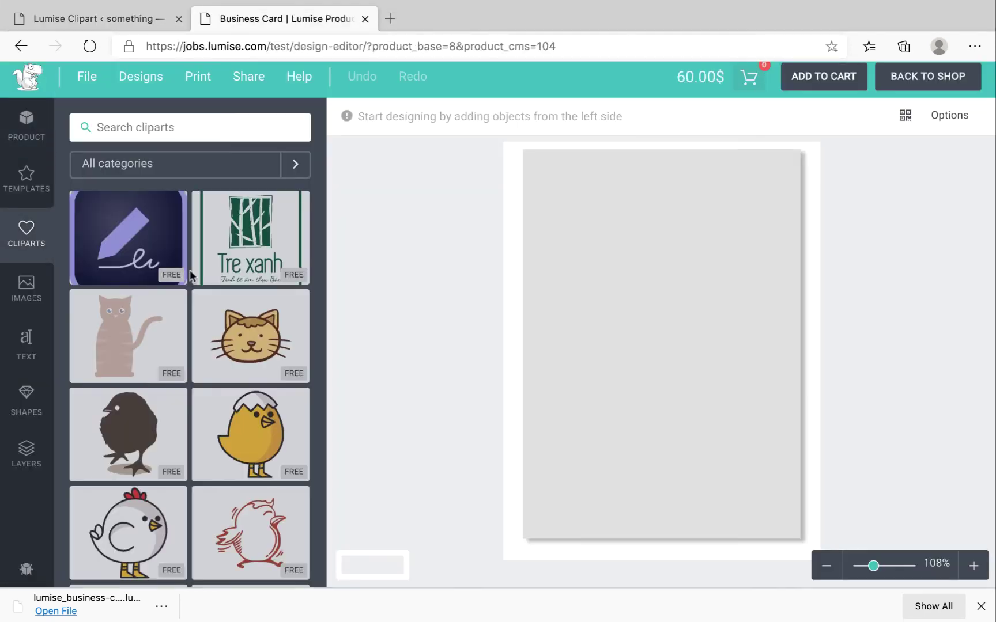
{"action": "left_click", "coordinate": [137, 248]}
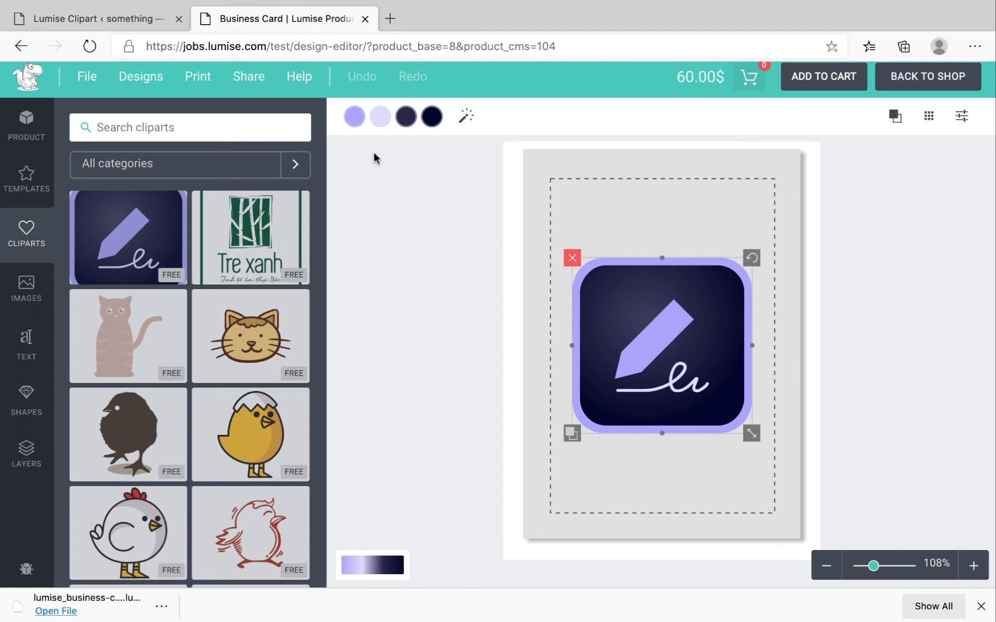
{"action": "left_click", "coordinate": [357, 120]}
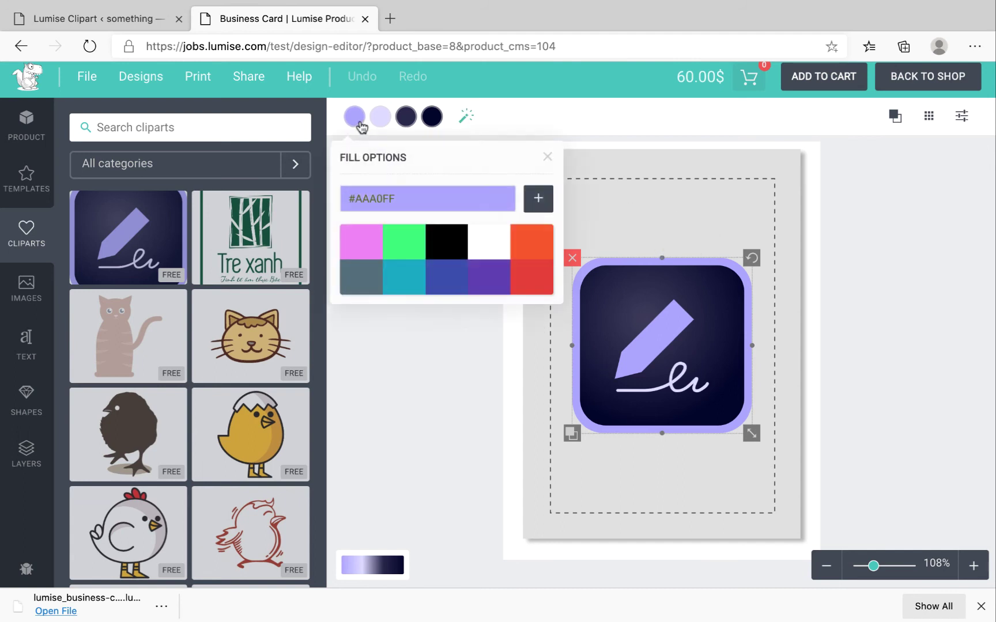
{"action": "left_click", "coordinate": [523, 276]}
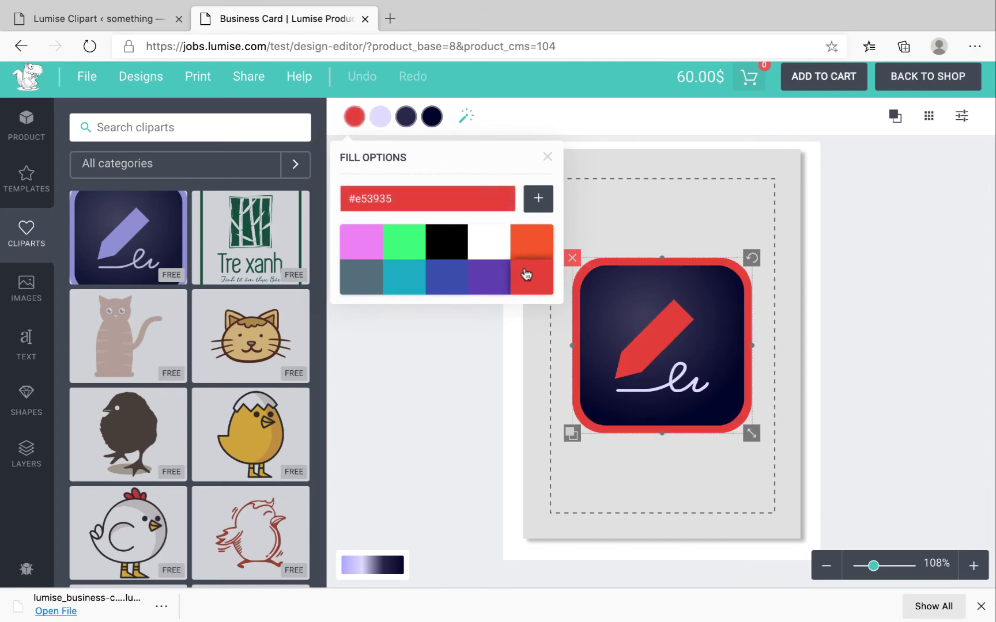
{"action": "left_click", "coordinate": [681, 383]}
- Change the FillSign clipart's two dark gradient tones to white, then deselect it
{"action": "left_click", "coordinate": [406, 116]}
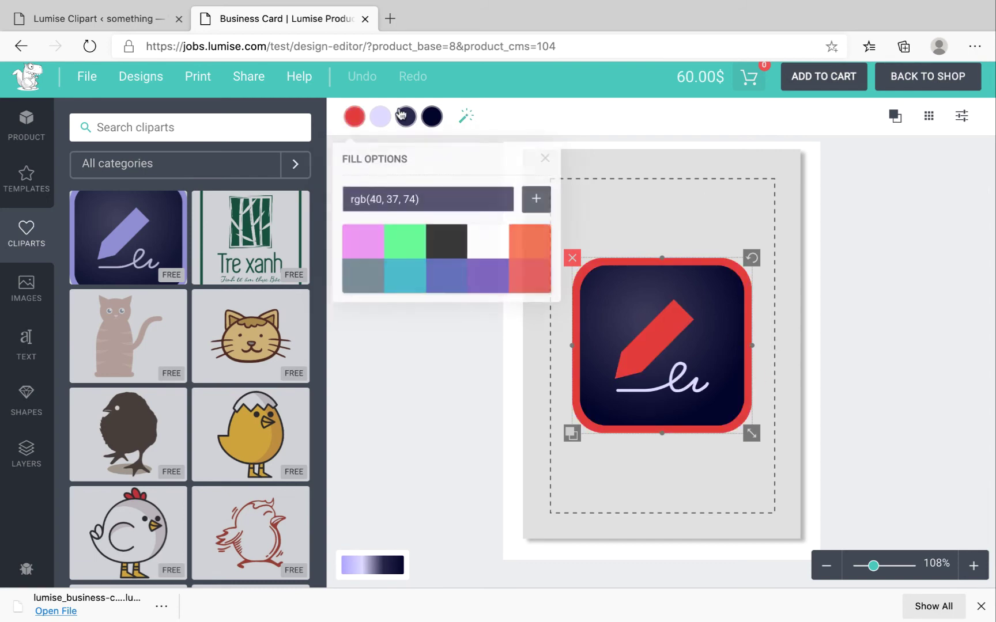
{"action": "left_click", "coordinate": [490, 241]}
{"action": "left_click", "coordinate": [428, 118]}
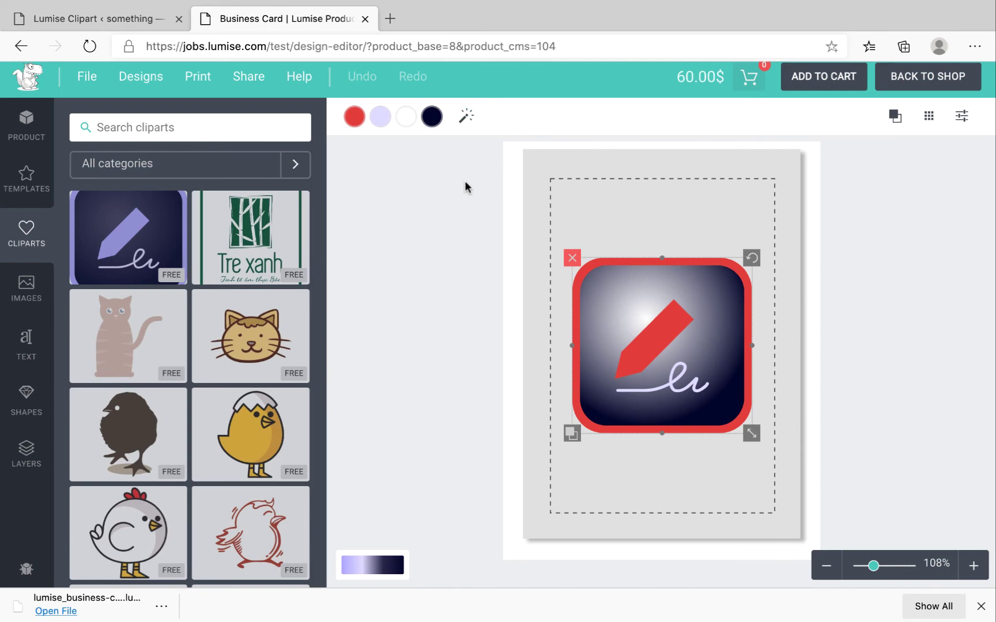
{"action": "left_click", "coordinate": [430, 116]}
{"action": "left_click", "coordinate": [502, 254]}
{"action": "left_click", "coordinate": [689, 246]}
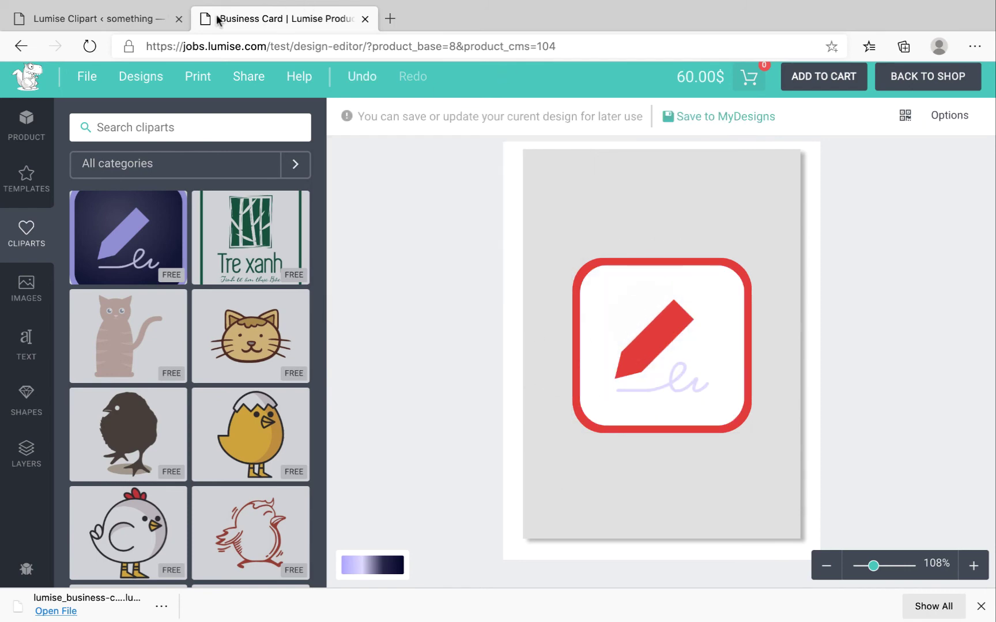
- Set logo-tre-xanh.png as the clipart image and save the clipart
{"action": "left_click", "coordinate": [151, 16]}
{"action": "scroll", "coordinate": [773, 402], "scroll_direction": "down", "scroll_amount": 1}
{"action": "scroll", "coordinate": [436, 451], "scroll_direction": "down", "scroll_amount": 10}
{"action": "left_click", "coordinate": [556, 225]}
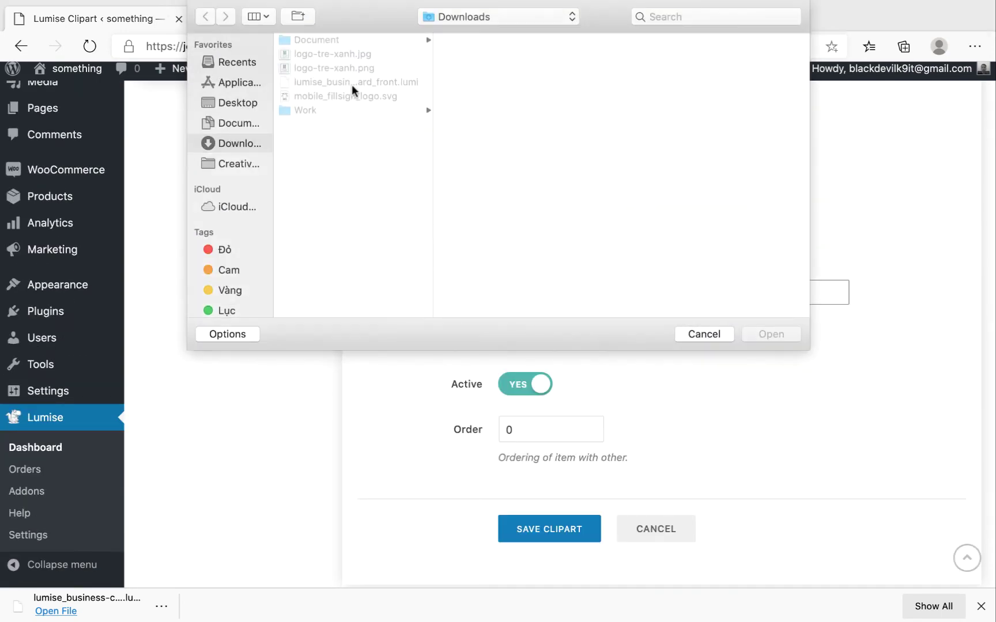
{"action": "left_click", "coordinate": [337, 58]}
{"action": "left_click", "coordinate": [334, 69]}
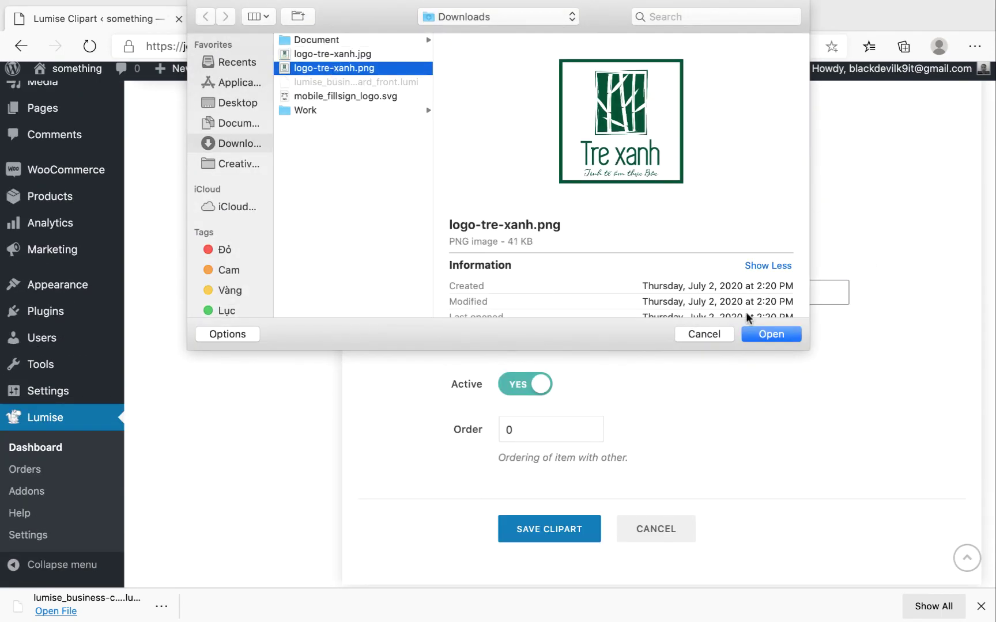
{"action": "left_click", "coordinate": [758, 333]}
{"action": "left_click", "coordinate": [552, 529]}
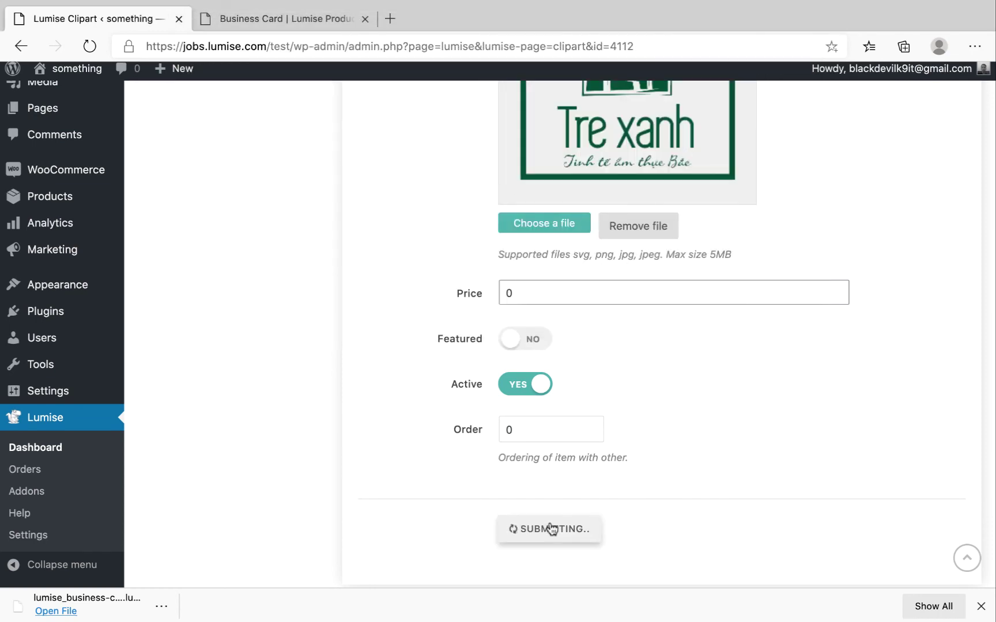
- Reload the Business Card designer and add the Tre xanh clipart to the card
{"action": "left_click", "coordinate": [288, 17]}
{"action": "left_click", "coordinate": [76, 46]}
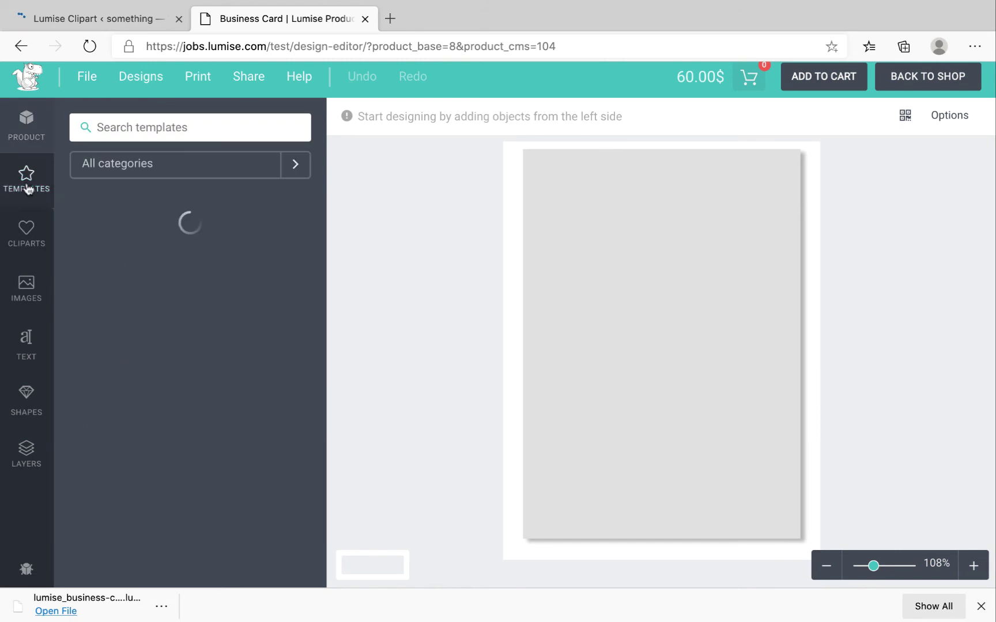
{"action": "left_click", "coordinate": [24, 233]}
{"action": "left_click", "coordinate": [215, 278]}
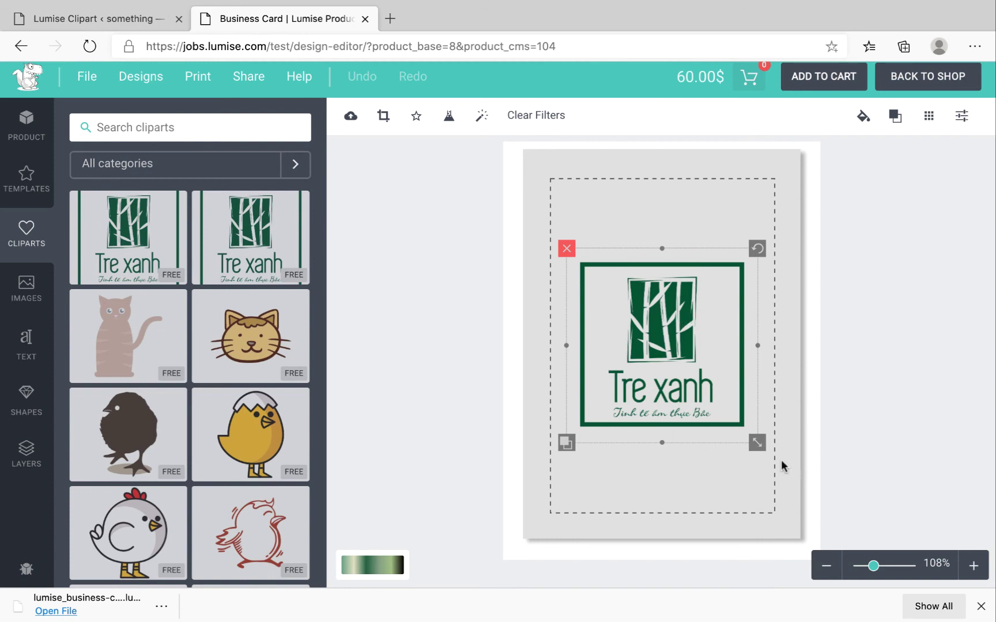
- Try green, blue, purple and orange fills on the Tre xanh logo, settling on red
{"action": "left_click", "coordinate": [862, 116]}
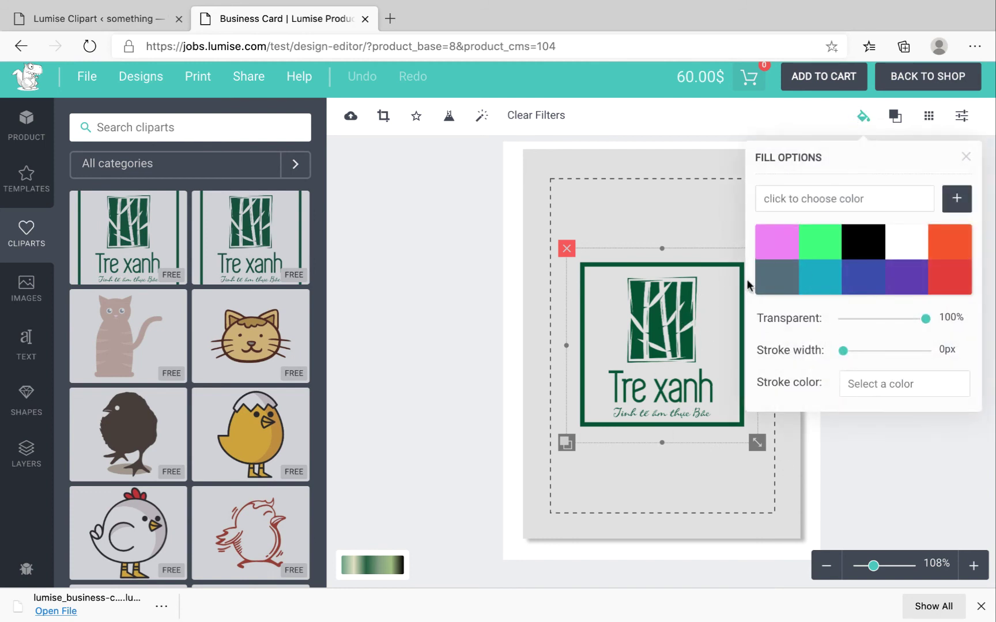
{"action": "left_click", "coordinate": [814, 251]}
{"action": "left_click", "coordinate": [876, 268]}
{"action": "left_click", "coordinate": [922, 281]}
{"action": "left_click", "coordinate": [951, 253]}
{"action": "left_click", "coordinate": [956, 286]}
- Load logo-tre-xanh.jpg as the clipart image in WordPress admin
{"action": "left_click", "coordinate": [674, 220]}
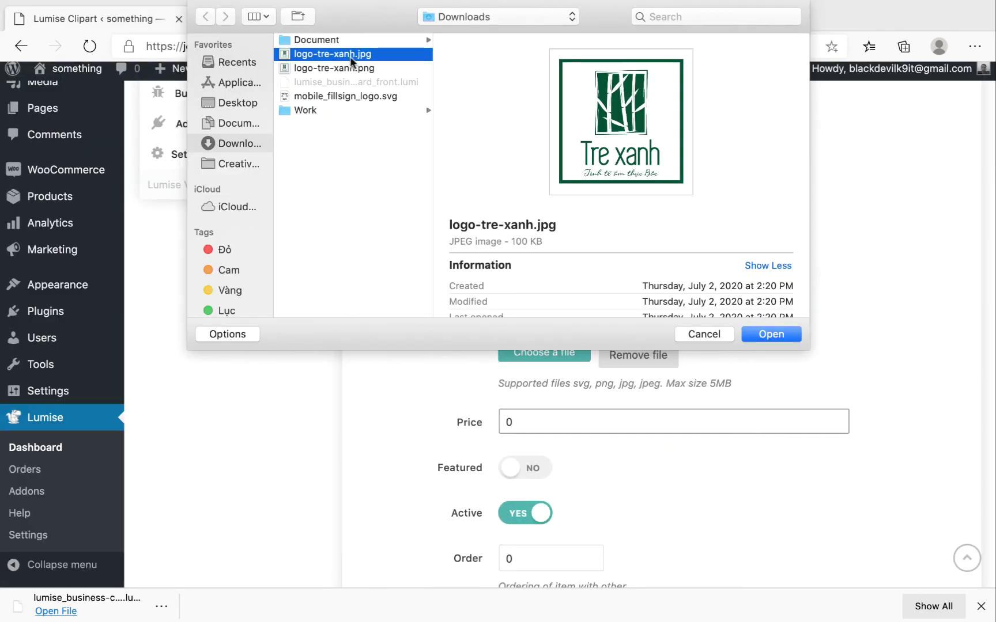
{"action": "left_click", "coordinate": [751, 333]}
{"action": "scroll", "coordinate": [741, 466], "scroll_direction": "down", "scroll_amount": 5}
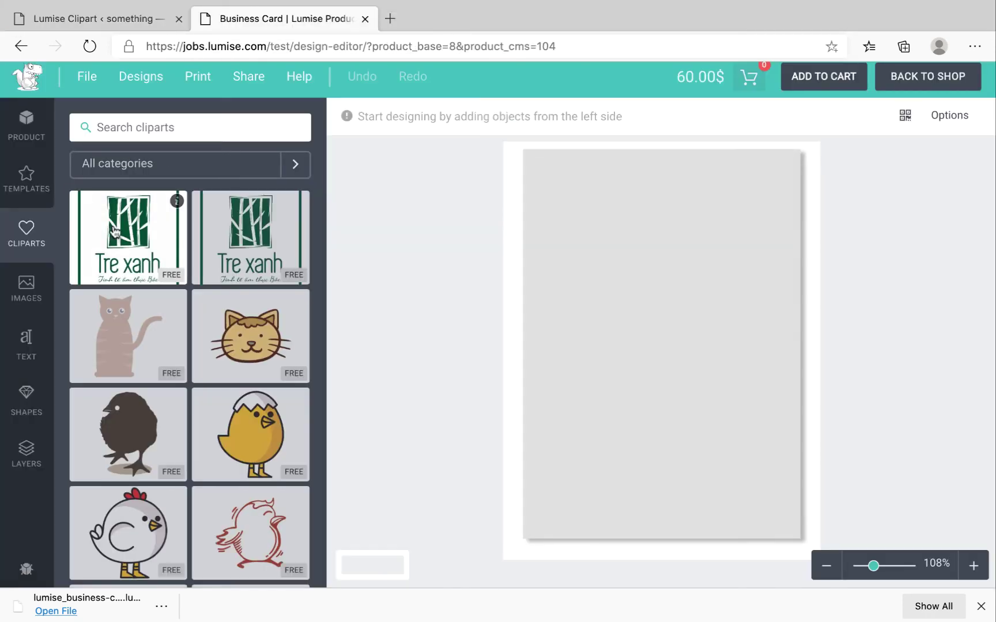
- Place the Tre xanh clipart centred on the card and fill it blue #3949ab
{"action": "left_click_drag", "start_coordinate": [116, 239], "coordinate": [574, 270]}
{"action": "left_click_drag", "start_coordinate": [605, 315], "coordinate": [696, 376]}
{"action": "left_click_drag", "start_coordinate": [662, 306], "coordinate": [672, 331]}
{"action": "left_click", "coordinate": [863, 116]}
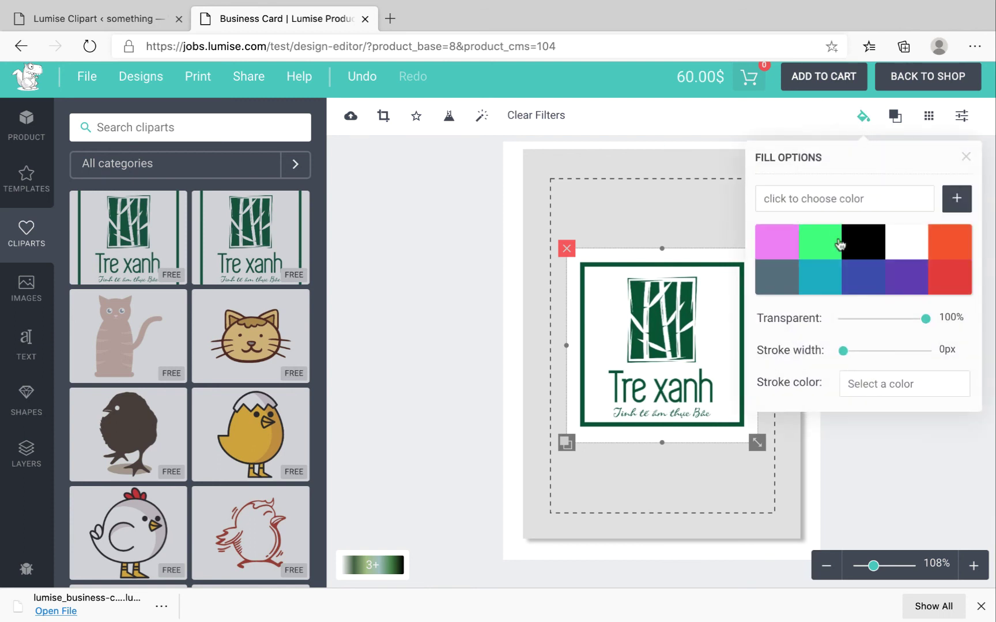
{"action": "left_click", "coordinate": [867, 271]}
{"action": "left_click", "coordinate": [736, 202]}
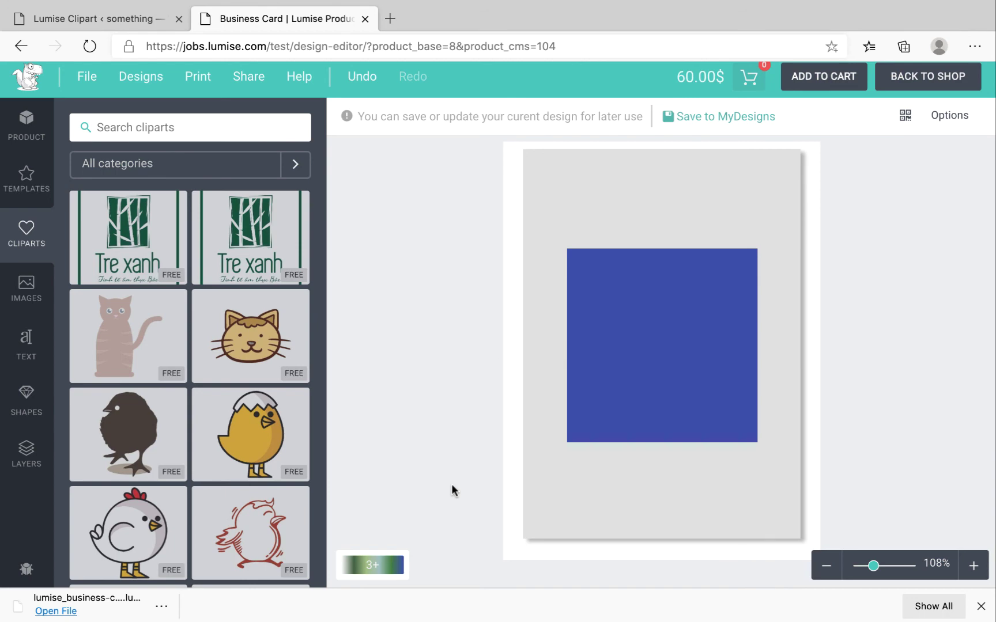
{"action": "scroll", "coordinate": [664, 467], "scroll_direction": "down", "scroll_amount": 1}
- Delete the blue Tre xanh square from the business card
{"action": "left_click", "coordinate": [644, 250]}
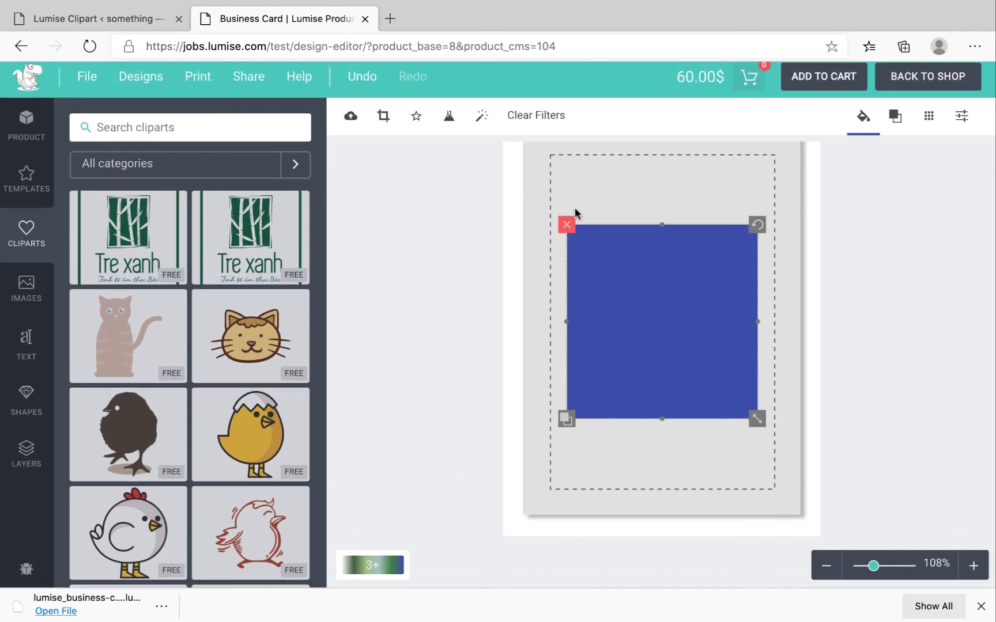
{"action": "left_click", "coordinate": [568, 224]}
{"action": "scroll", "coordinate": [109, 346], "scroll_direction": "down", "scroll_amount": 3}
{"action": "scroll", "coordinate": [105, 353], "scroll_direction": "up", "scroll_amount": 3}
- Check the template library, then browse through the clipart library list
{"action": "left_click", "coordinate": [37, 185]}
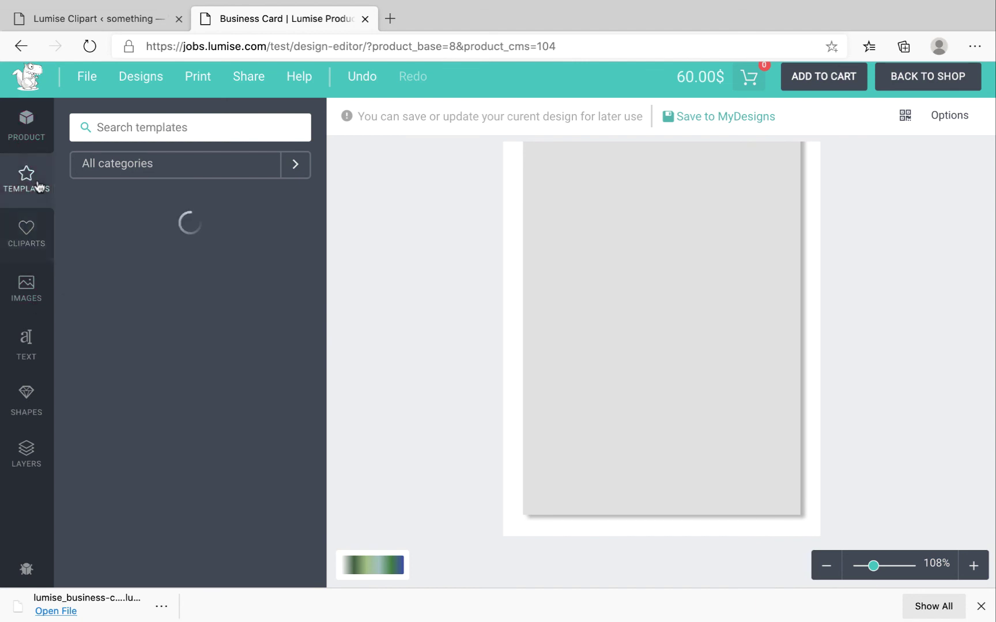
{"action": "left_click", "coordinate": [38, 242]}
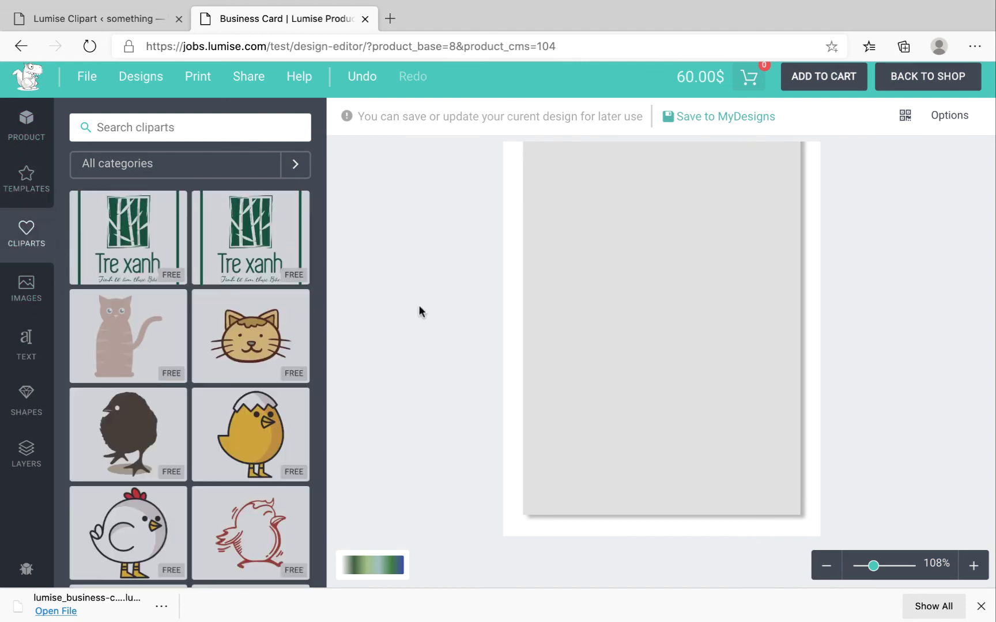
{"action": "scroll", "coordinate": [248, 455], "scroll_direction": "down", "scroll_amount": 6}
{"action": "scroll", "coordinate": [248, 458], "scroll_direction": "down", "scroll_amount": 2}
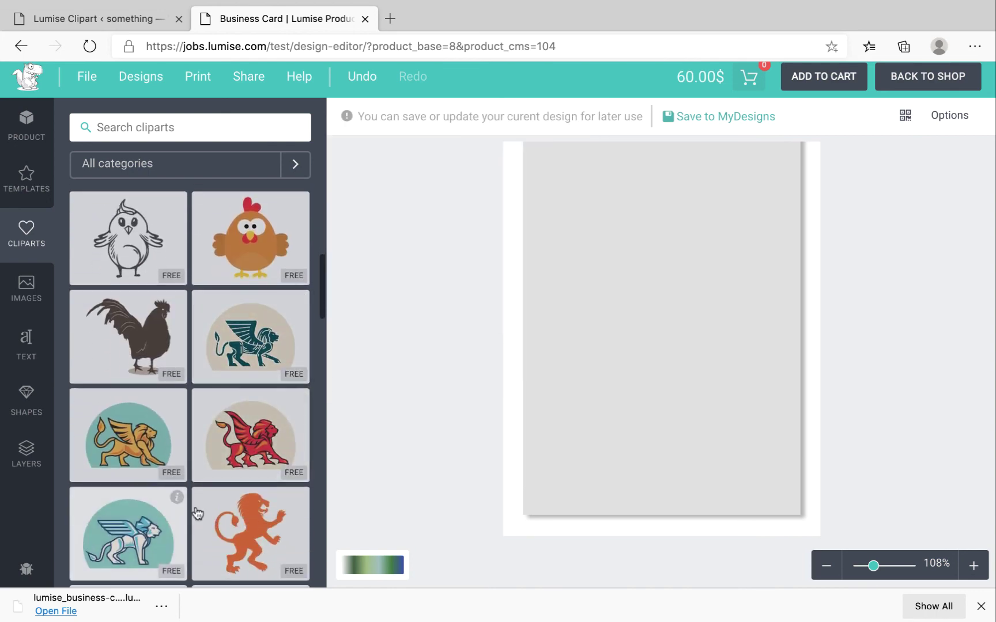
{"action": "scroll", "coordinate": [487, 480], "scroll_direction": "down", "scroll_amount": 1}
{"action": "scroll", "coordinate": [487, 480], "scroll_direction": "up", "scroll_amount": 1}
{"action": "scroll", "coordinate": [190, 478], "scroll_direction": "down", "scroll_amount": 5}
{"action": "scroll", "coordinate": [262, 358], "scroll_direction": "down", "scroll_amount": 1}
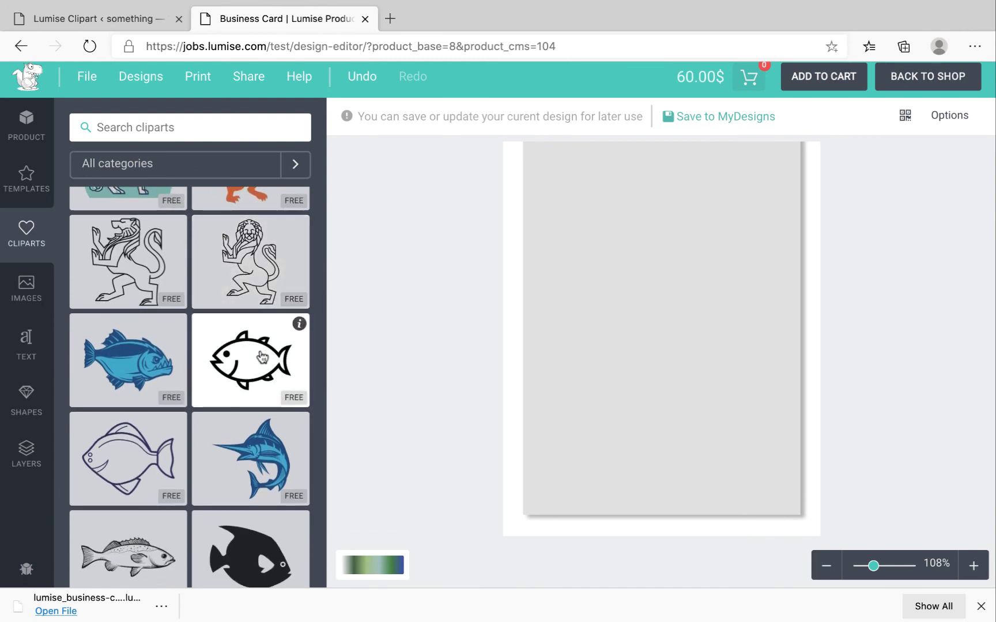
{"action": "scroll", "coordinate": [254, 403], "scroll_direction": "down", "scroll_amount": 4}
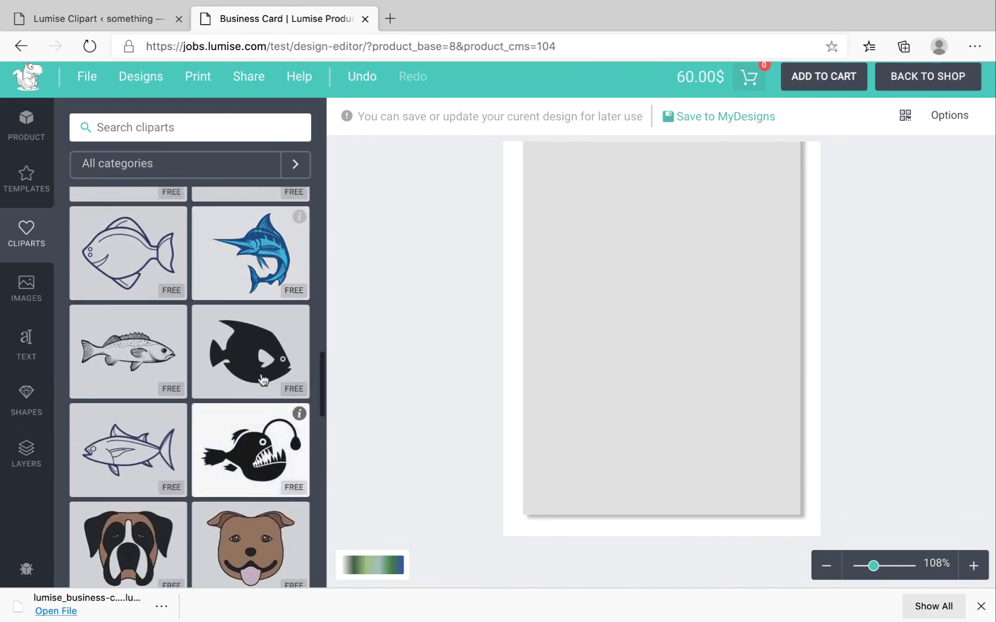
{"action": "scroll", "coordinate": [231, 415], "scroll_direction": "down", "scroll_amount": 4}
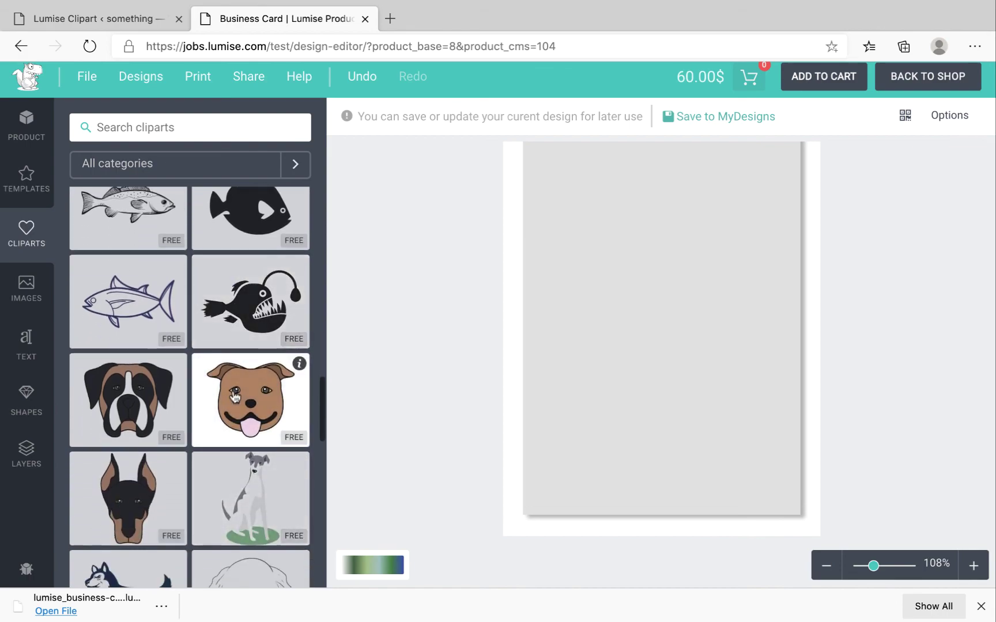